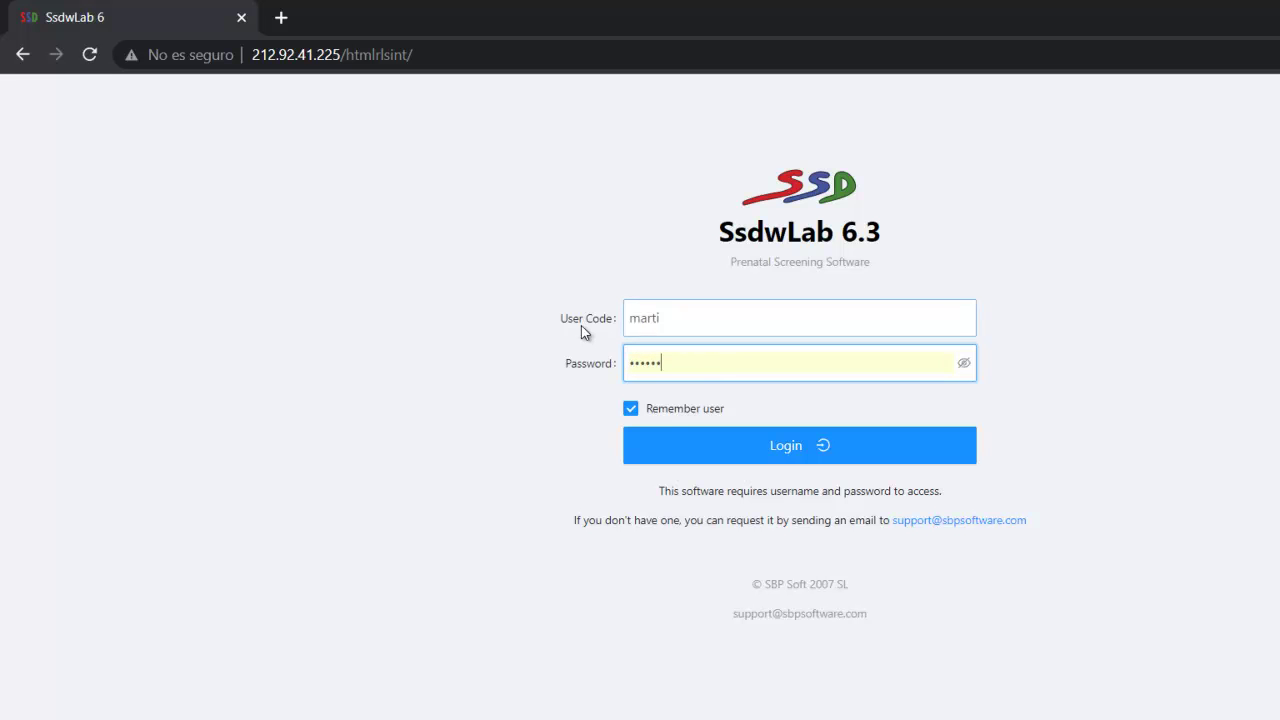
Log in and start a new patient record with "name" as the surname and "surname" as the first name.
{"action": "left_click", "coordinate": [752, 458]}
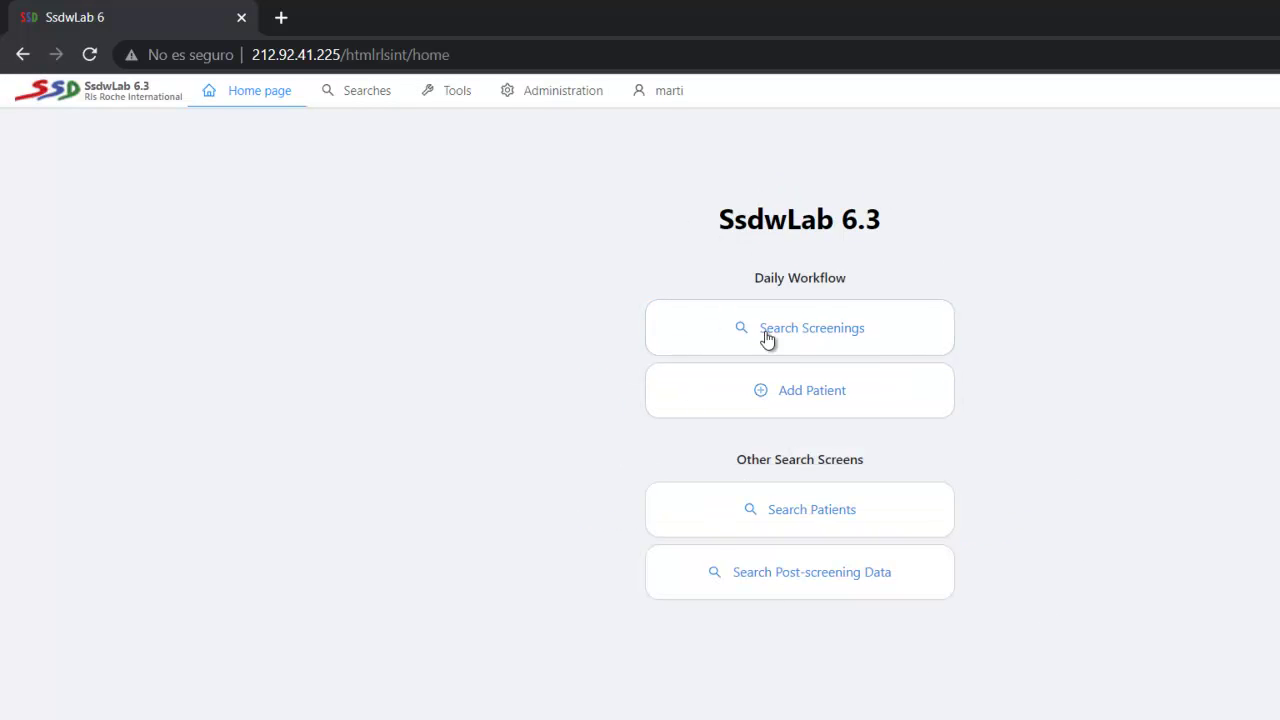
{"action": "left_click", "coordinate": [806, 408]}
{"action": "left_click", "coordinate": [539, 230]}
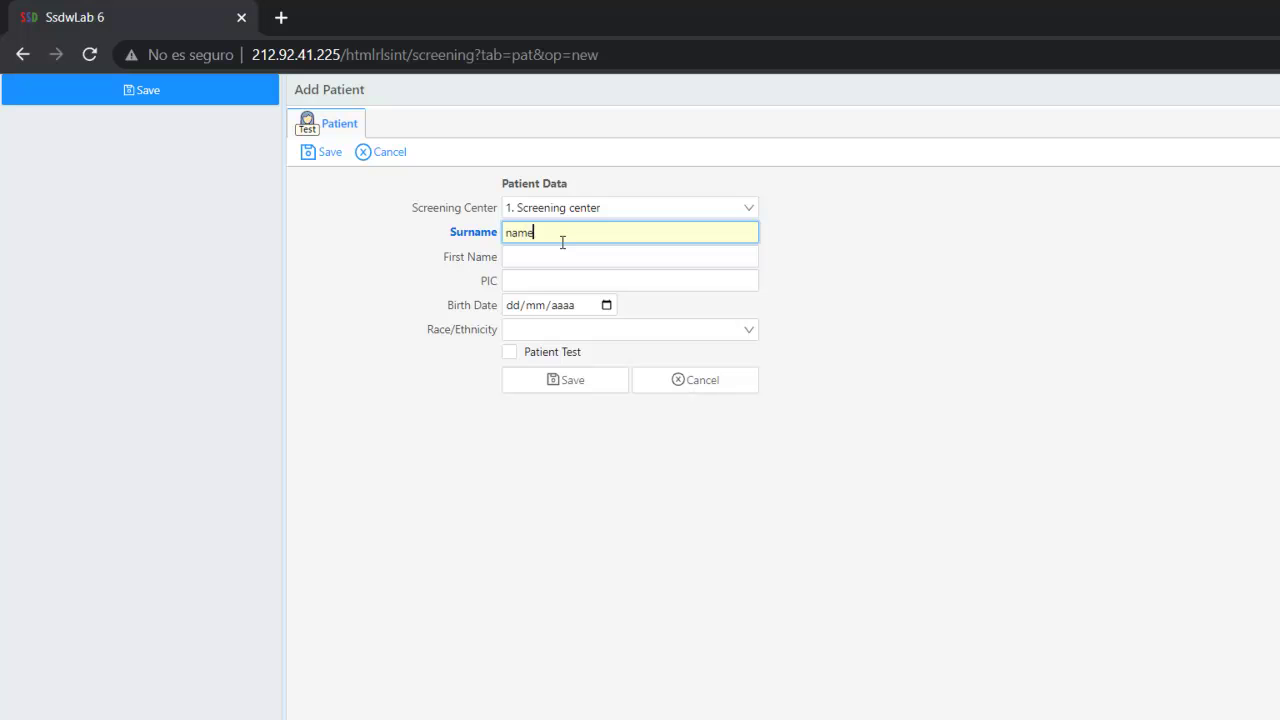
{"action": "left_click", "coordinate": [549, 264]}
{"action": "type", "text": "surname"}
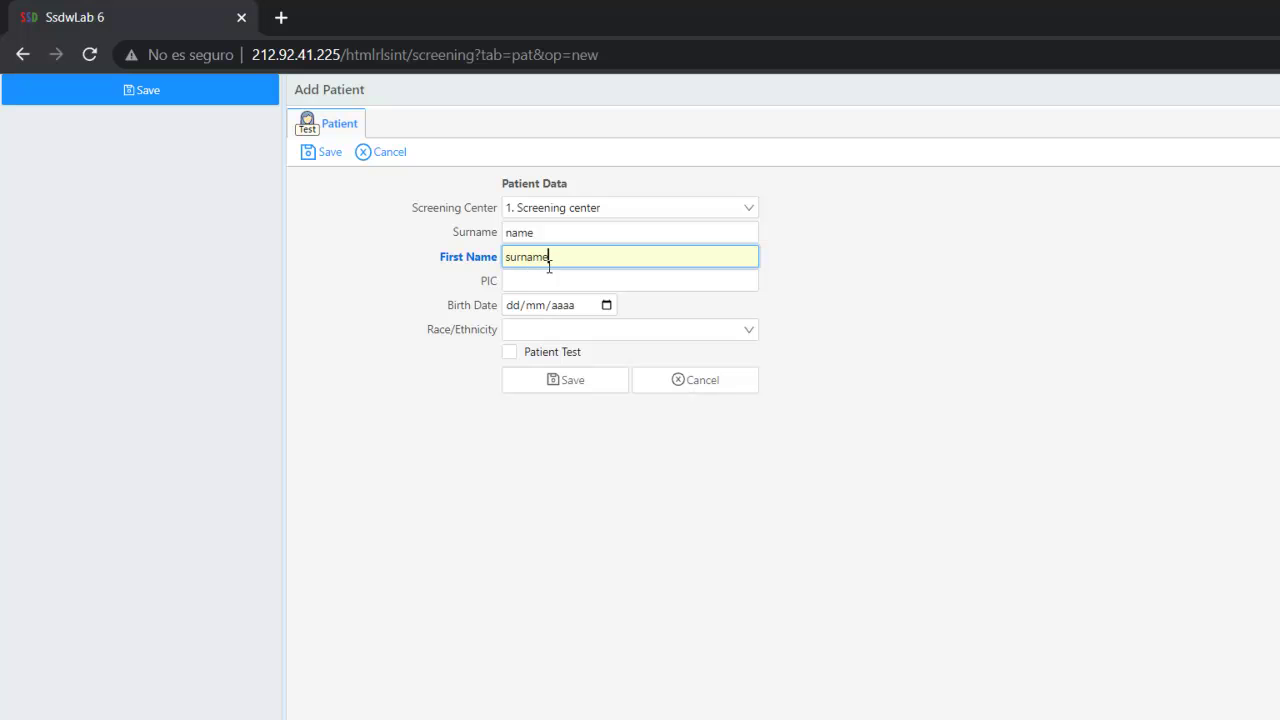
Enter the patient's PIC and birth date in the new record.
{"action": "left_click", "coordinate": [544, 282]}
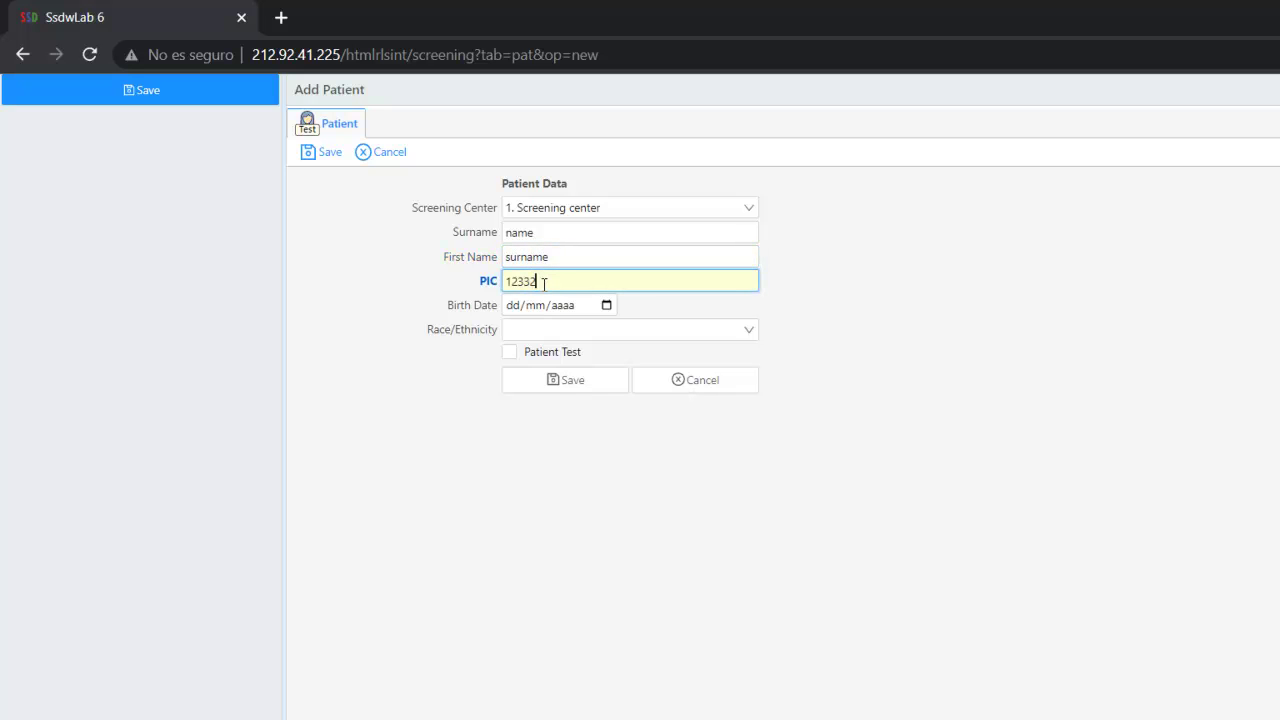
{"action": "left_click", "coordinate": [510, 306]}
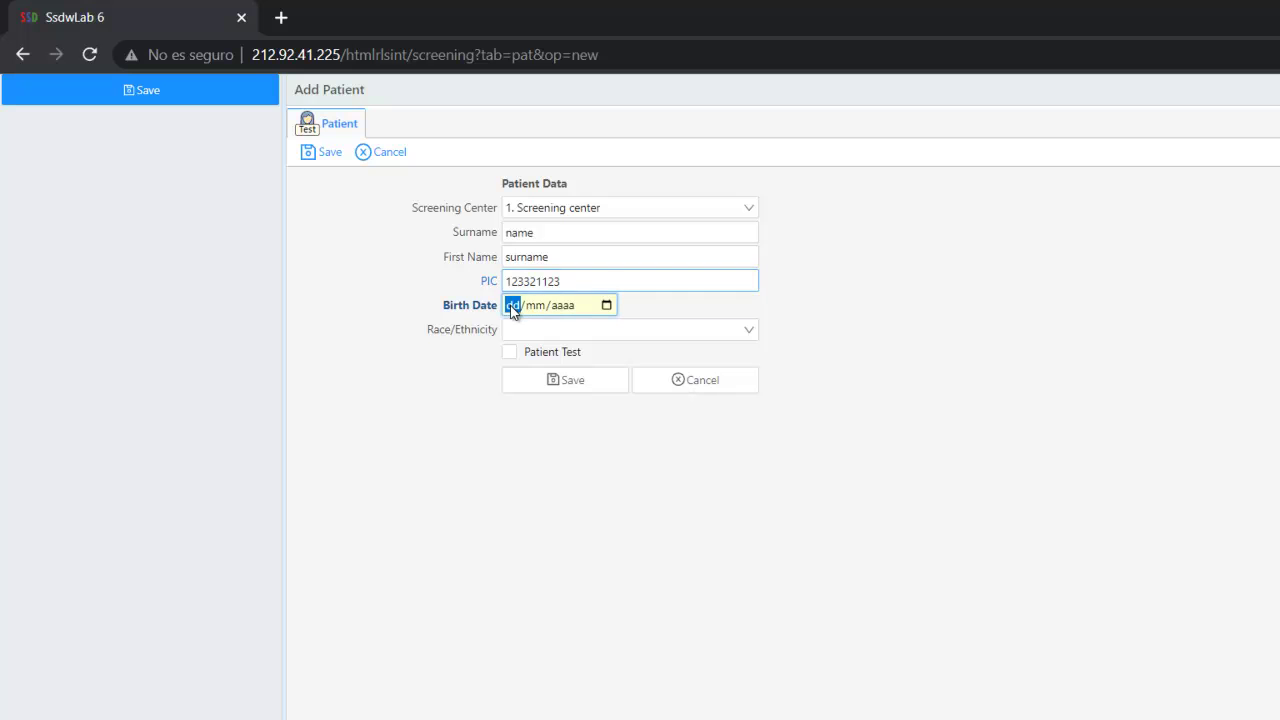
{"action": "type", "text": "05/"}
{"action": "type", "text": "08/198"}
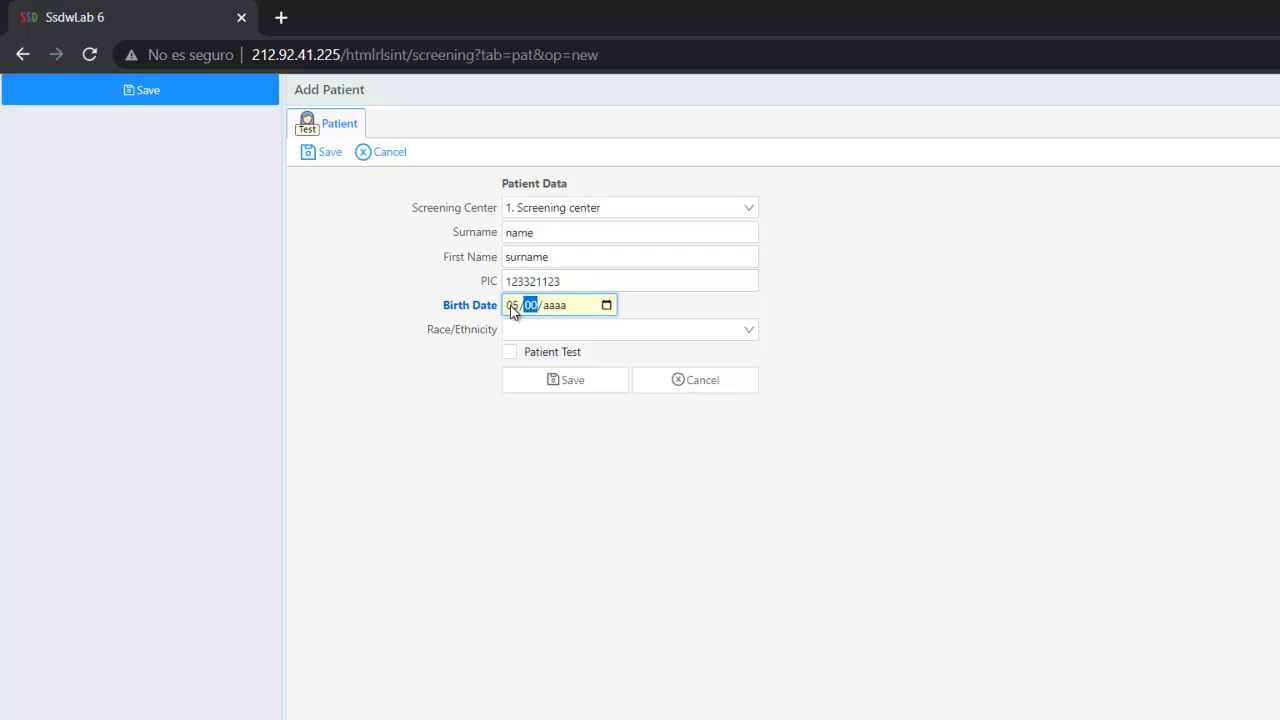
{"action": "type", "text": "9"}
Set the patient's race/ethnicity to CAUCASIAN, mark the record as Patient Test and save it.
{"action": "left_click", "coordinate": [529, 330]}
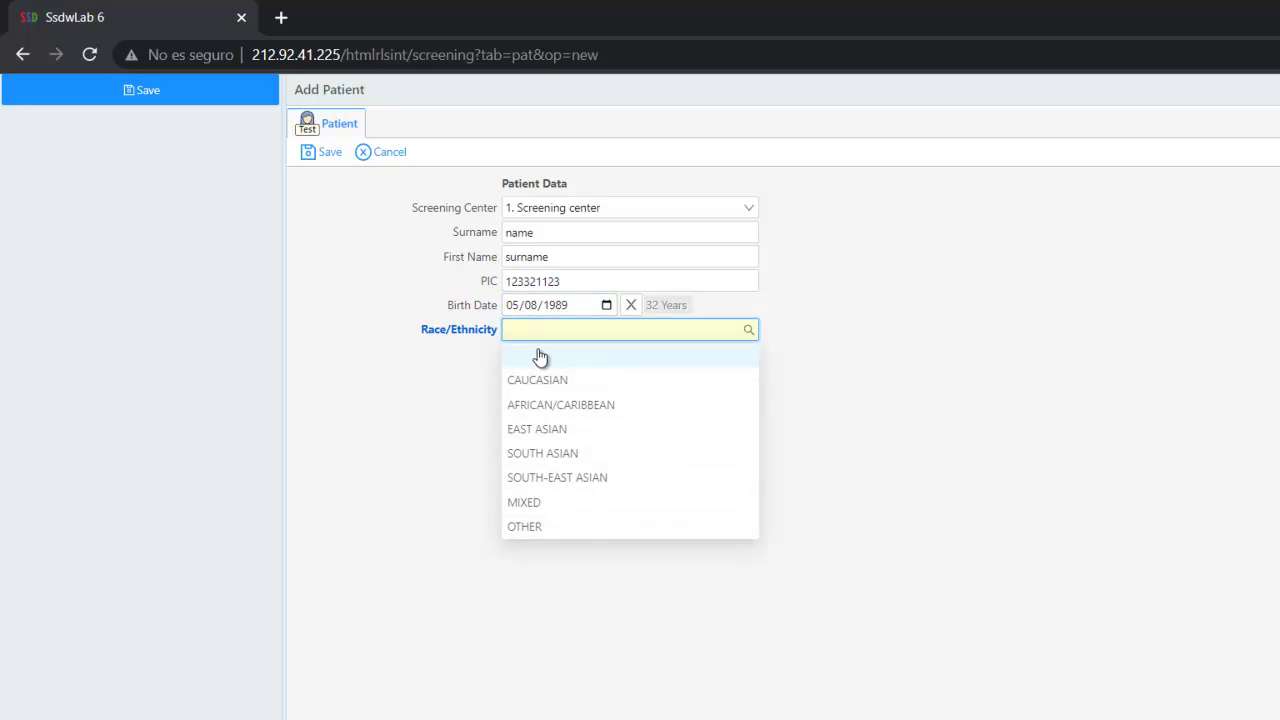
{"action": "left_click", "coordinate": [539, 382]}
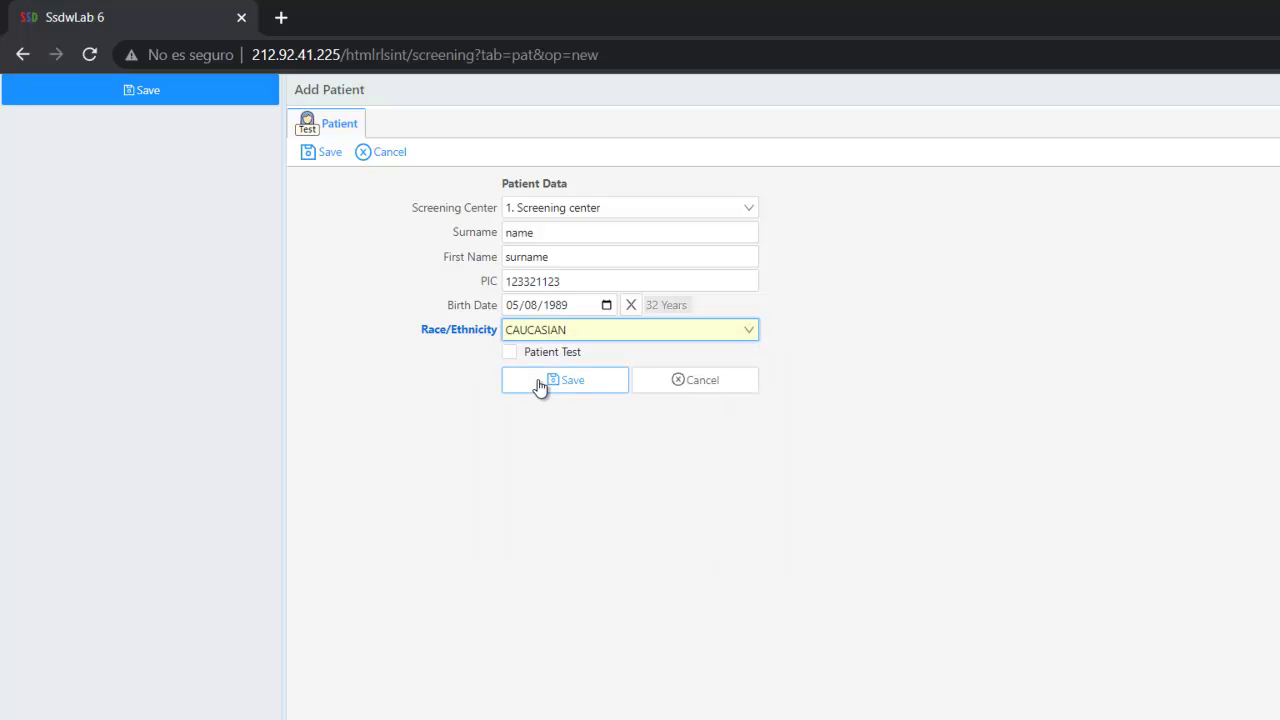
{"action": "left_click", "coordinate": [508, 356]}
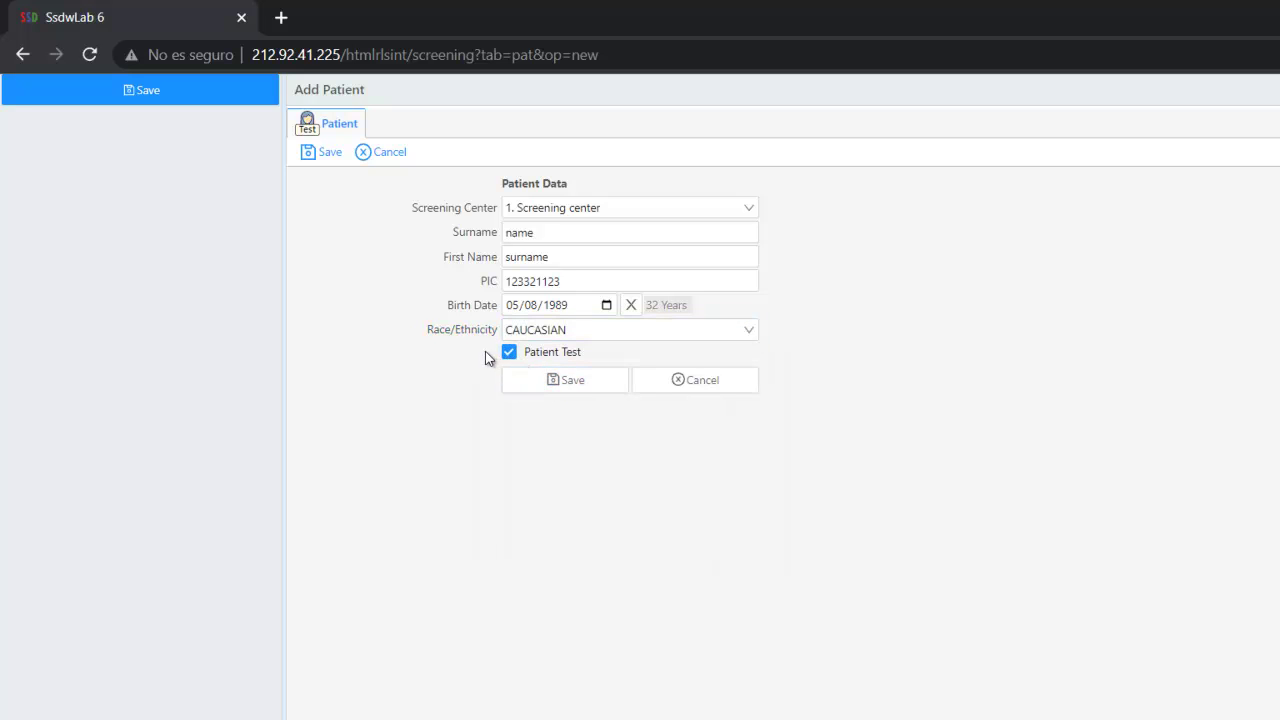
{"action": "left_click_drag", "start_coordinate": [470, 355], "coordinate": [580, 360]}
{"action": "left_click", "coordinate": [602, 361]}
{"action": "left_click", "coordinate": [558, 388]}
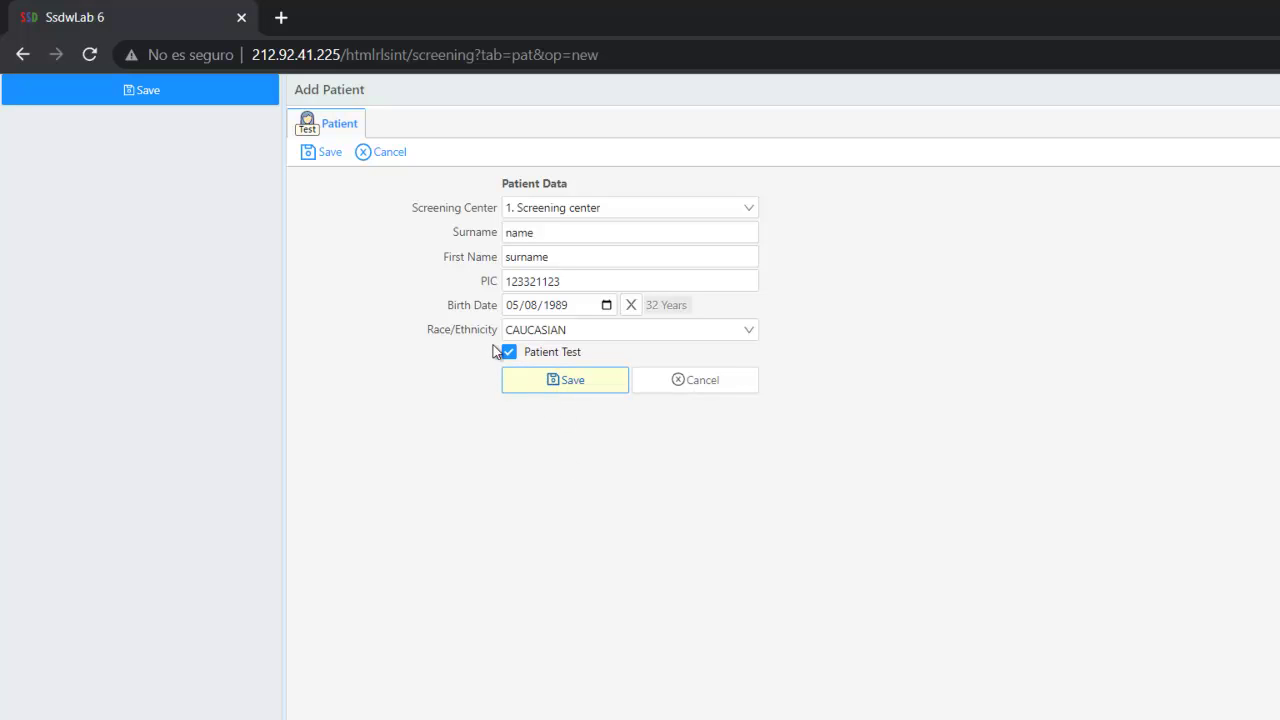
{"action": "left_click", "coordinate": [531, 382]}
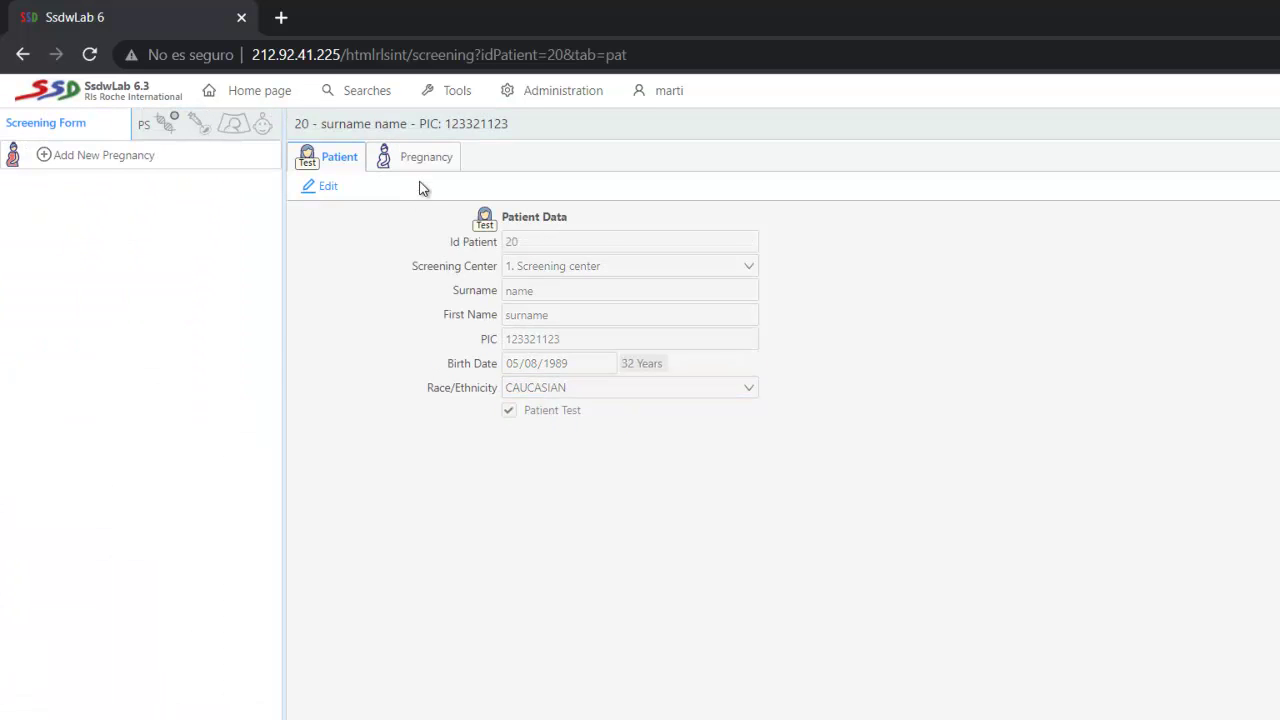
Add a pregnancy for the patient with a weight of 61 kg, leaving the height empty.
{"action": "left_click", "coordinate": [427, 160]}
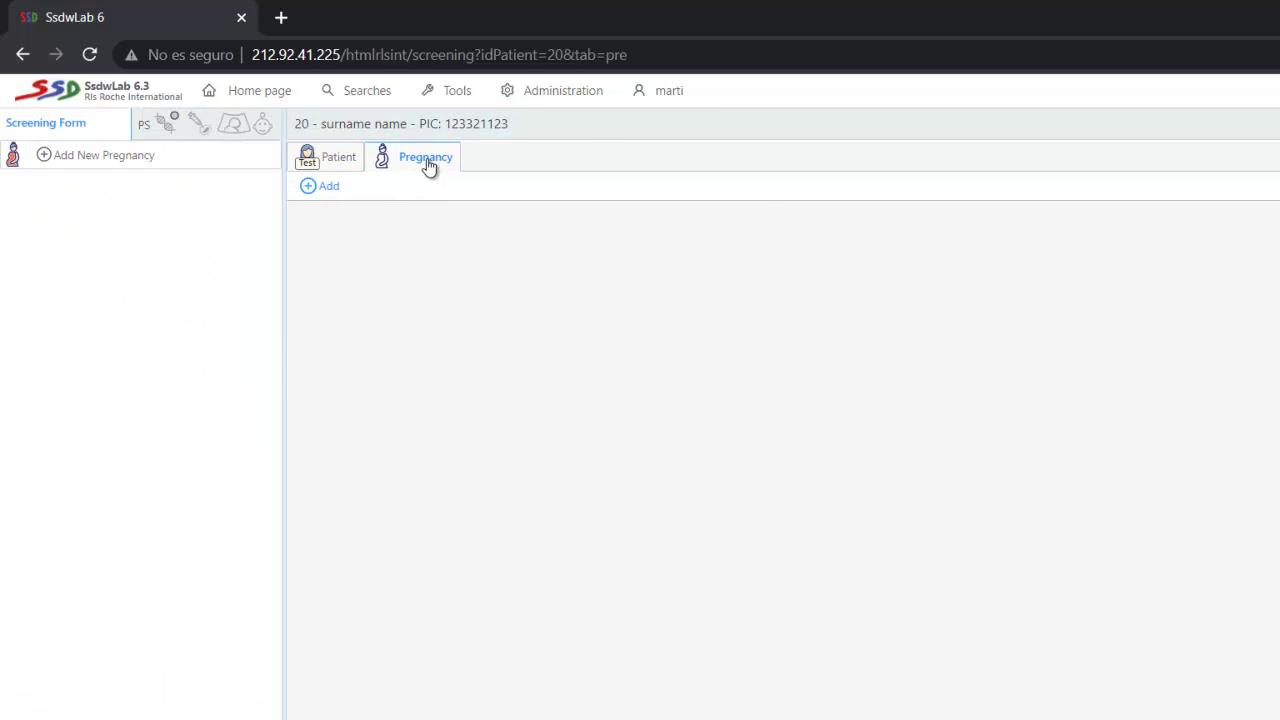
{"action": "left_click", "coordinate": [333, 188]}
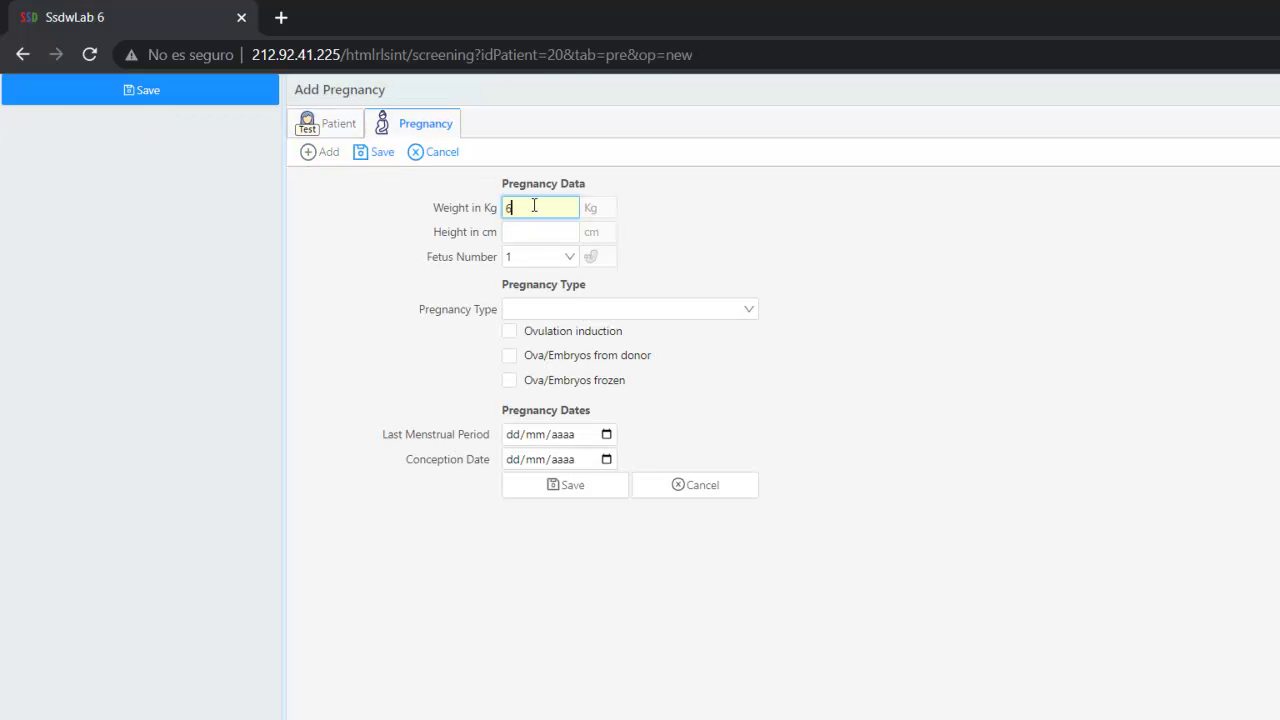
{"action": "left_click_drag", "start_coordinate": [433, 208], "coordinate": [503, 231]}
{"action": "left_click", "coordinate": [507, 232]}
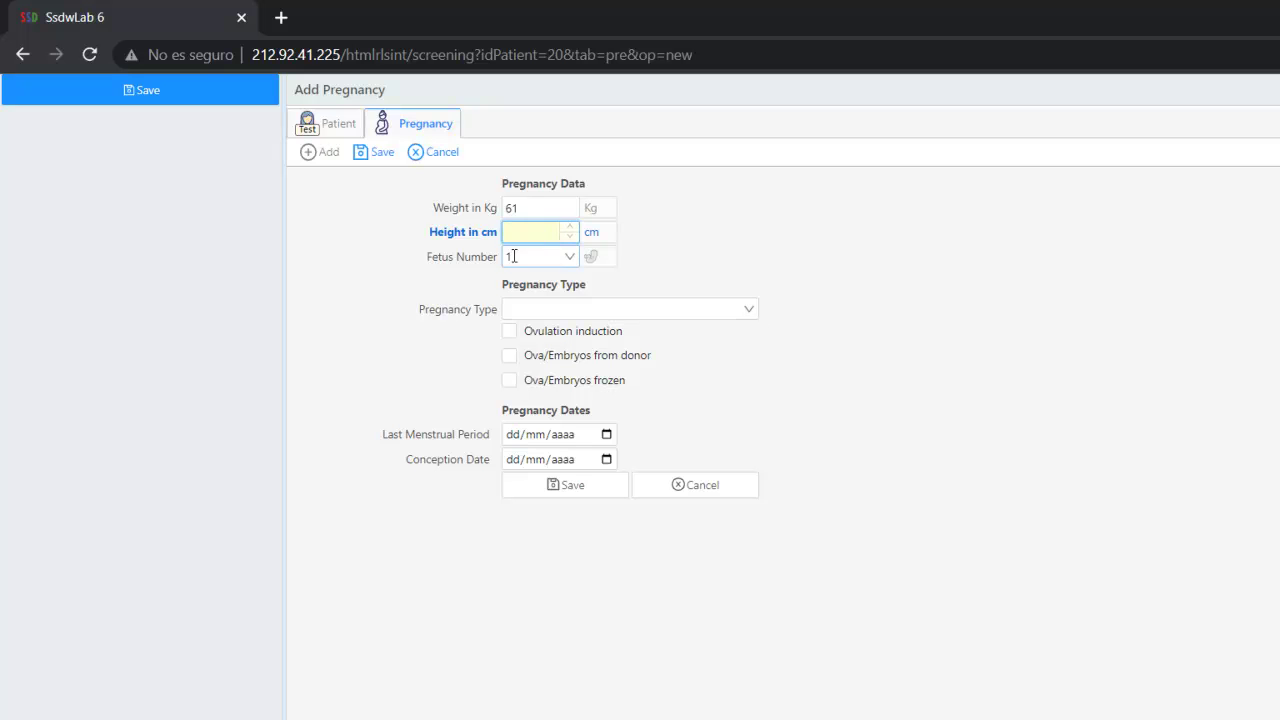
Try fetus number 2 to check the placenta type options, and set the fetus number back to 1.
{"action": "left_click", "coordinate": [574, 258]}
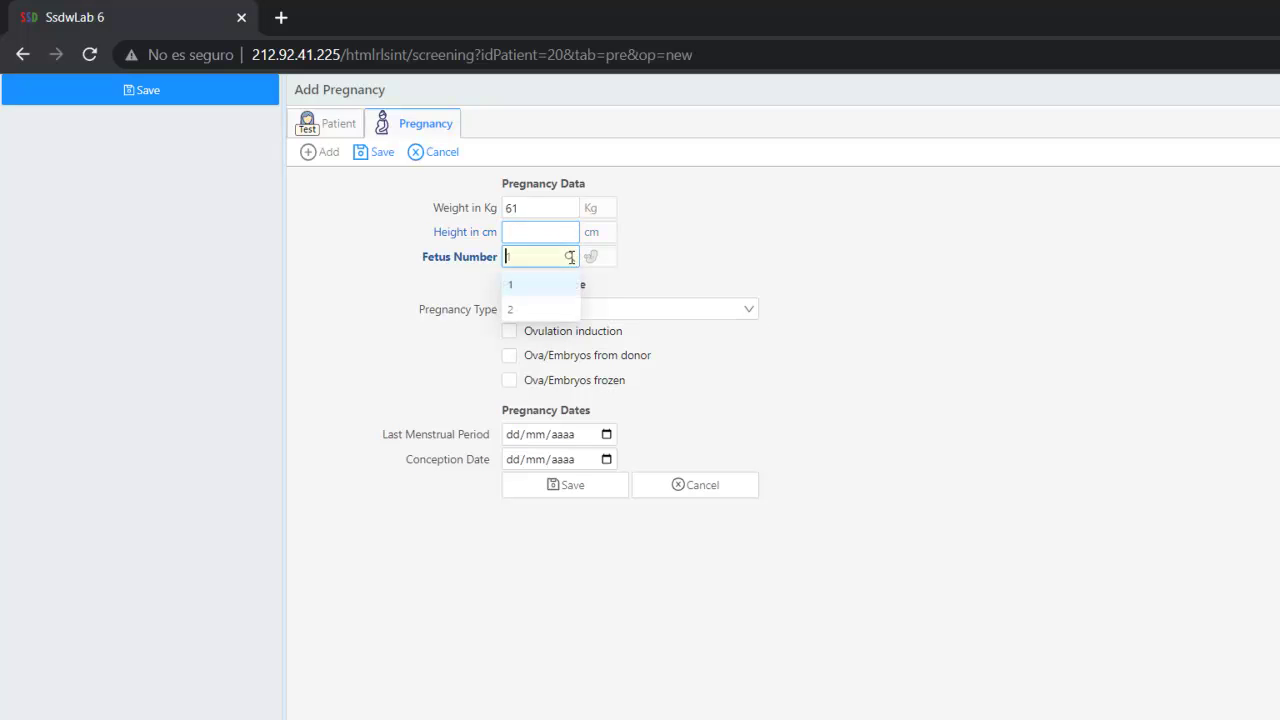
{"action": "left_click", "coordinate": [545, 309]}
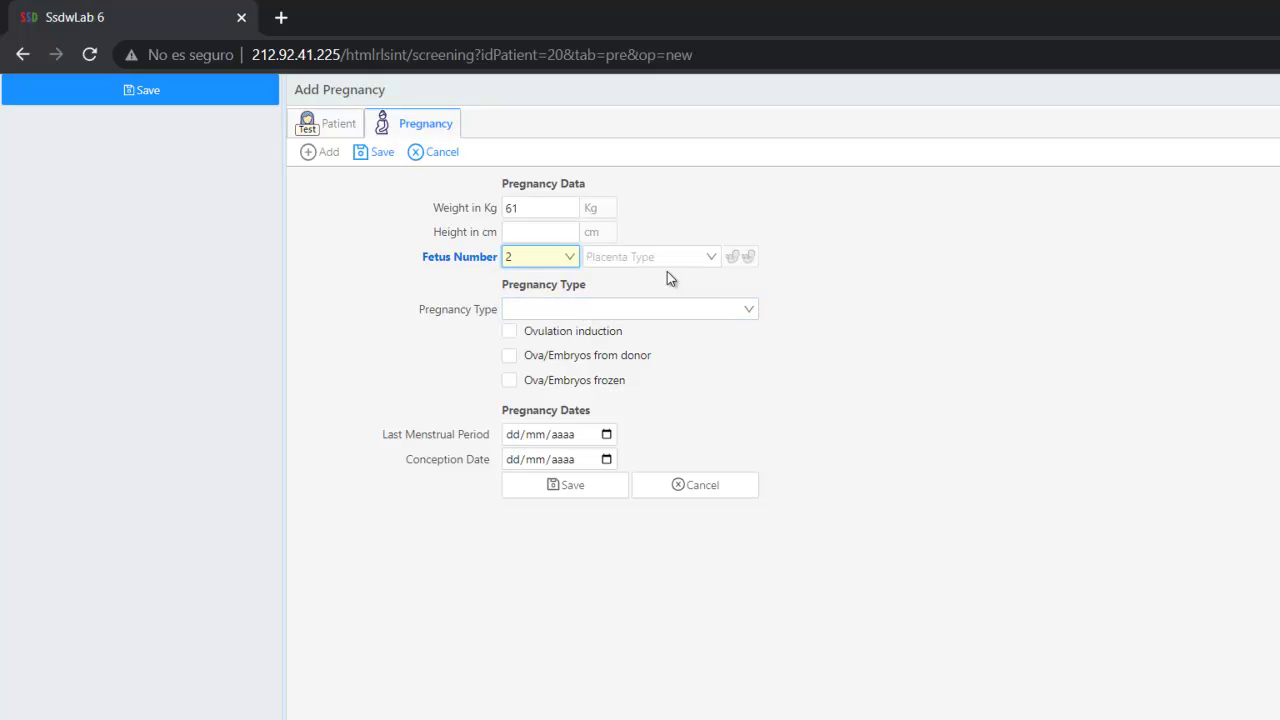
{"action": "left_click", "coordinate": [697, 258]}
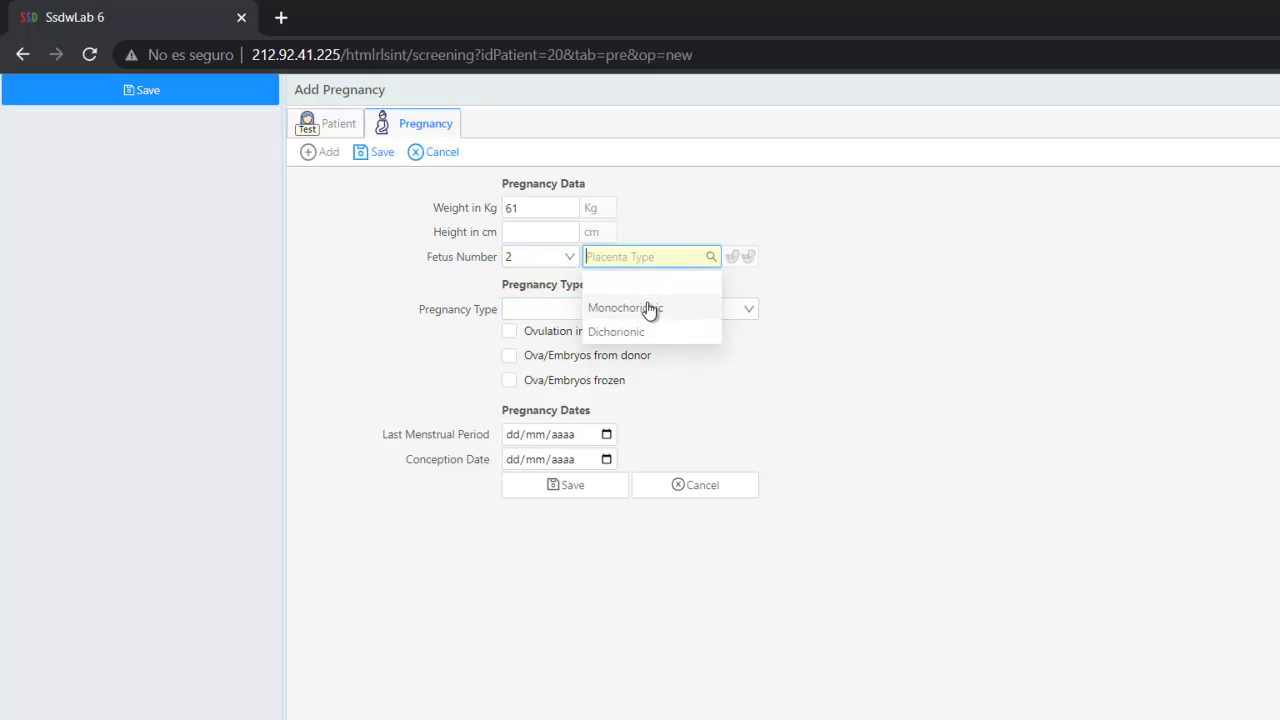
{"action": "left_click", "coordinate": [570, 257]}
{"action": "left_click", "coordinate": [535, 297]}
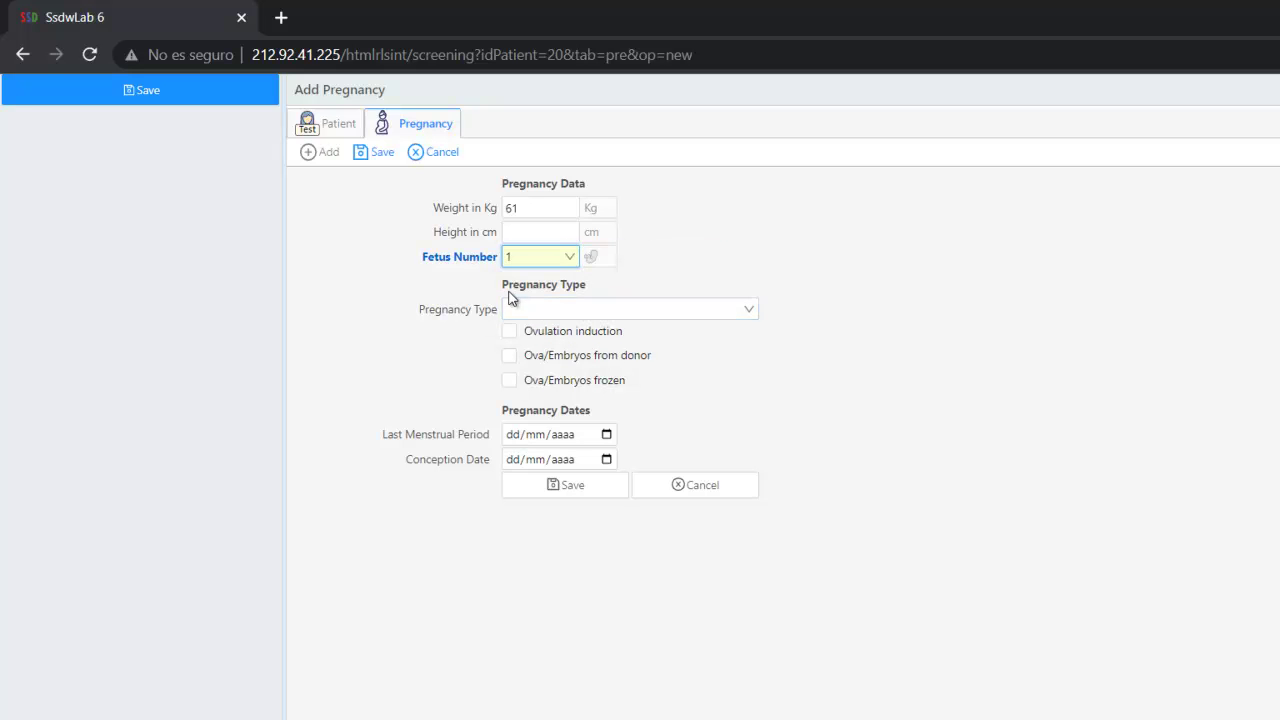
Set the pregnancy type to 1. Spontaneous and save the pregnancy with its dates left empty.
{"action": "left_click_drag", "start_coordinate": [503, 298], "coordinate": [628, 297]}
{"action": "left_click", "coordinate": [627, 306]}
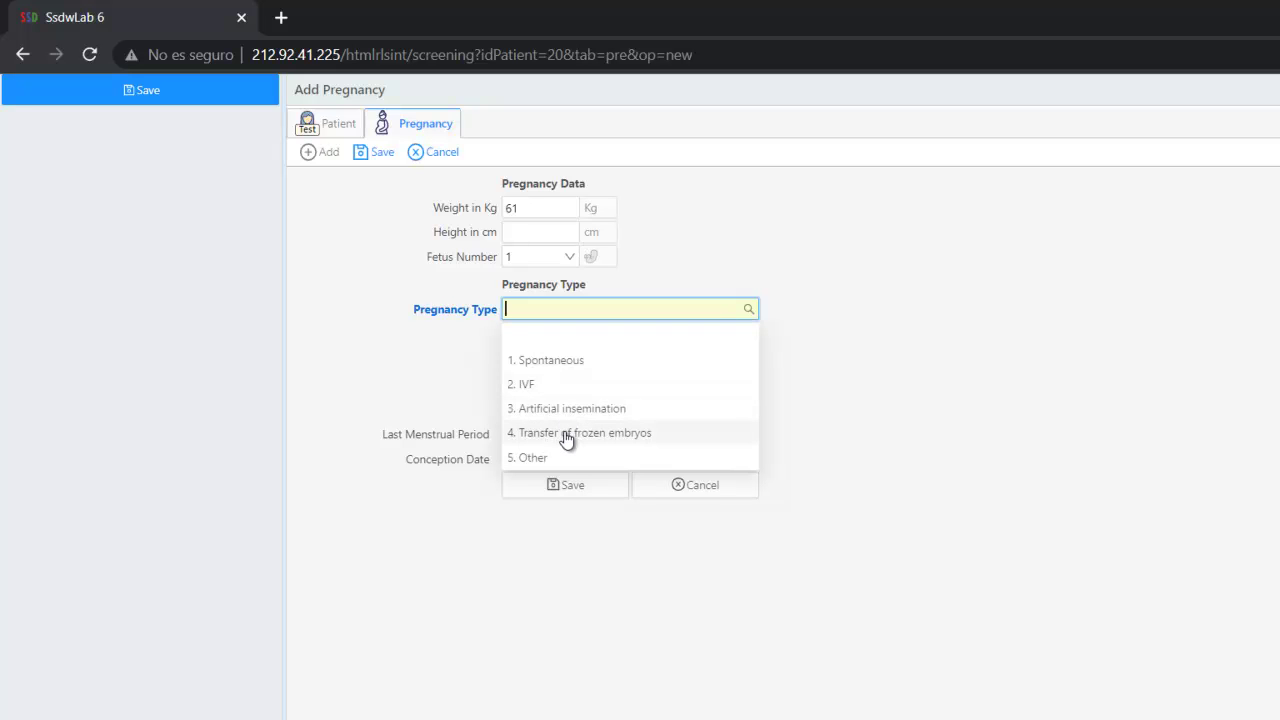
{"action": "left_click", "coordinate": [561, 359]}
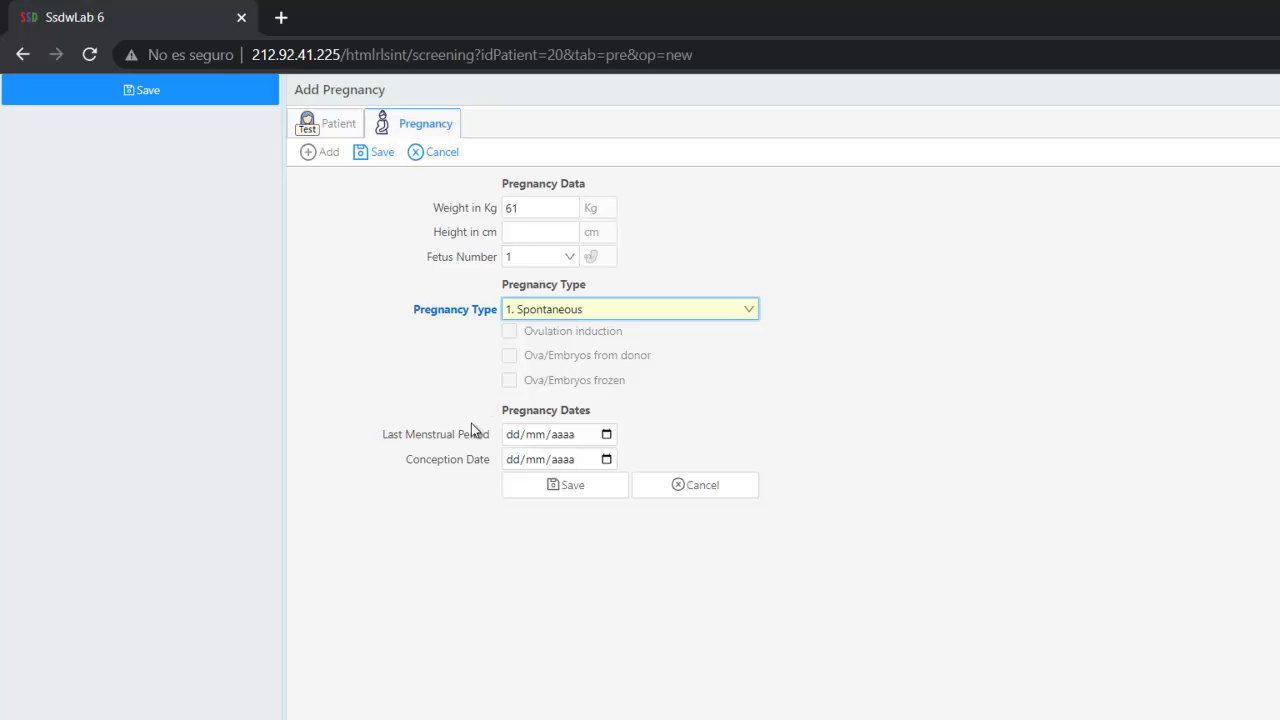
{"action": "left_click", "coordinate": [606, 434]}
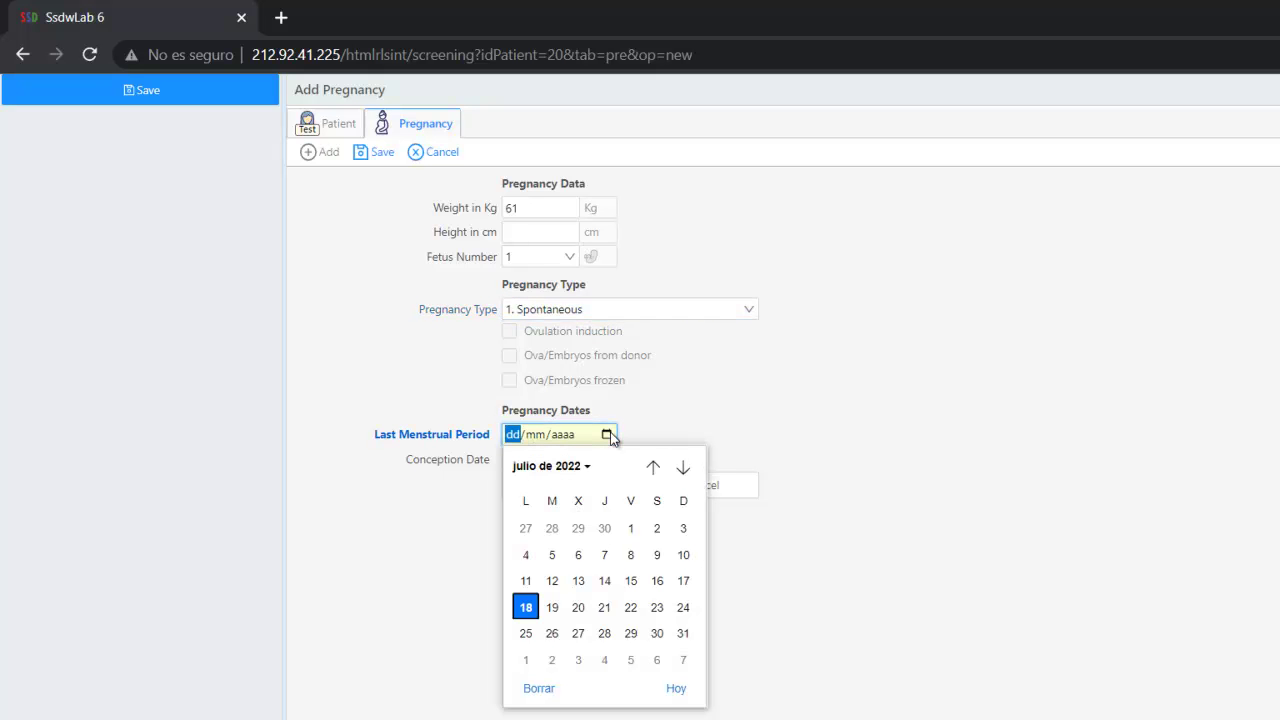
{"action": "left_click", "coordinate": [766, 416]}
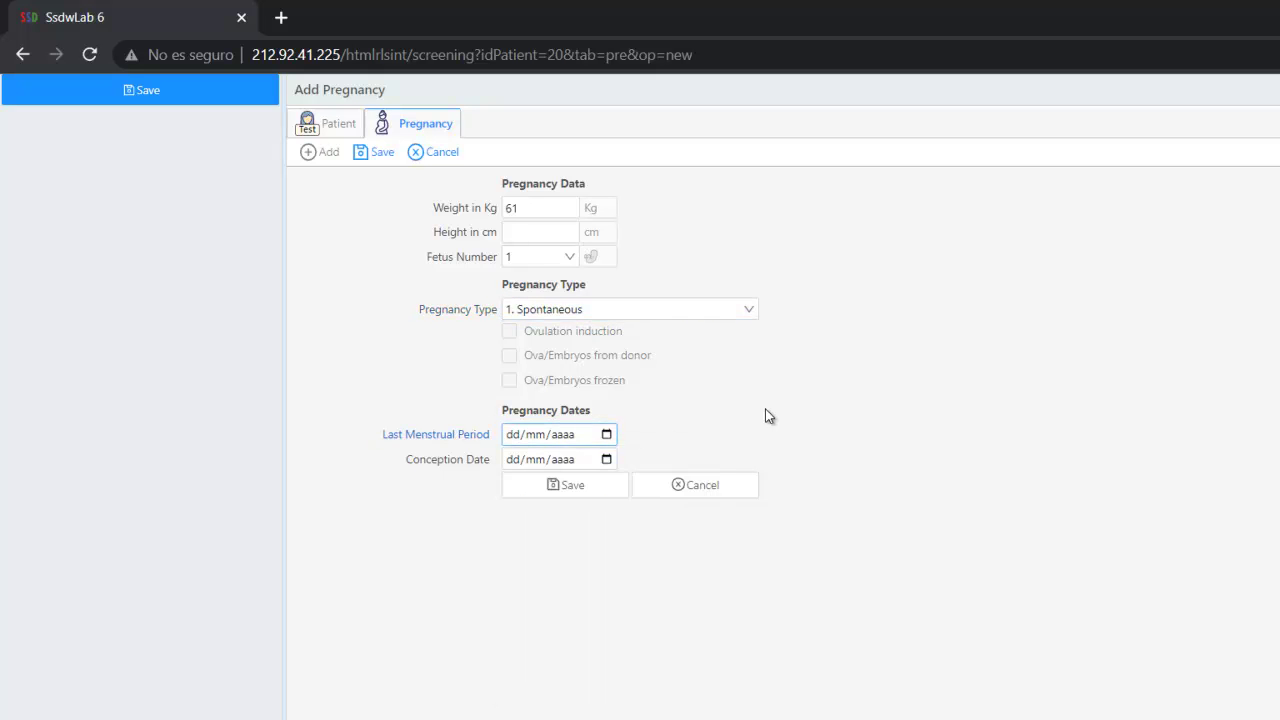
{"action": "left_click", "coordinate": [572, 490]}
Add a screening to the pregnancy with today's date, 18/07/2022, and the profile 401. Quad Test 2T.
{"action": "left_click", "coordinate": [500, 168]}
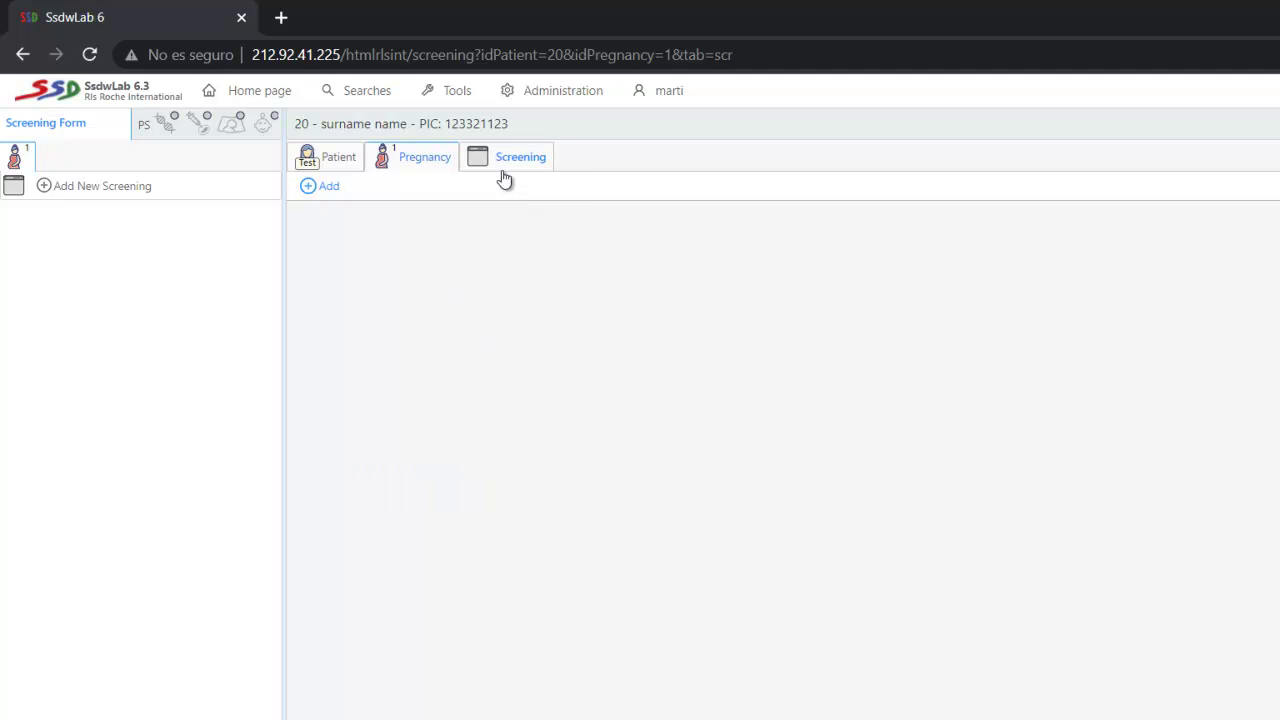
{"action": "left_click", "coordinate": [324, 188]}
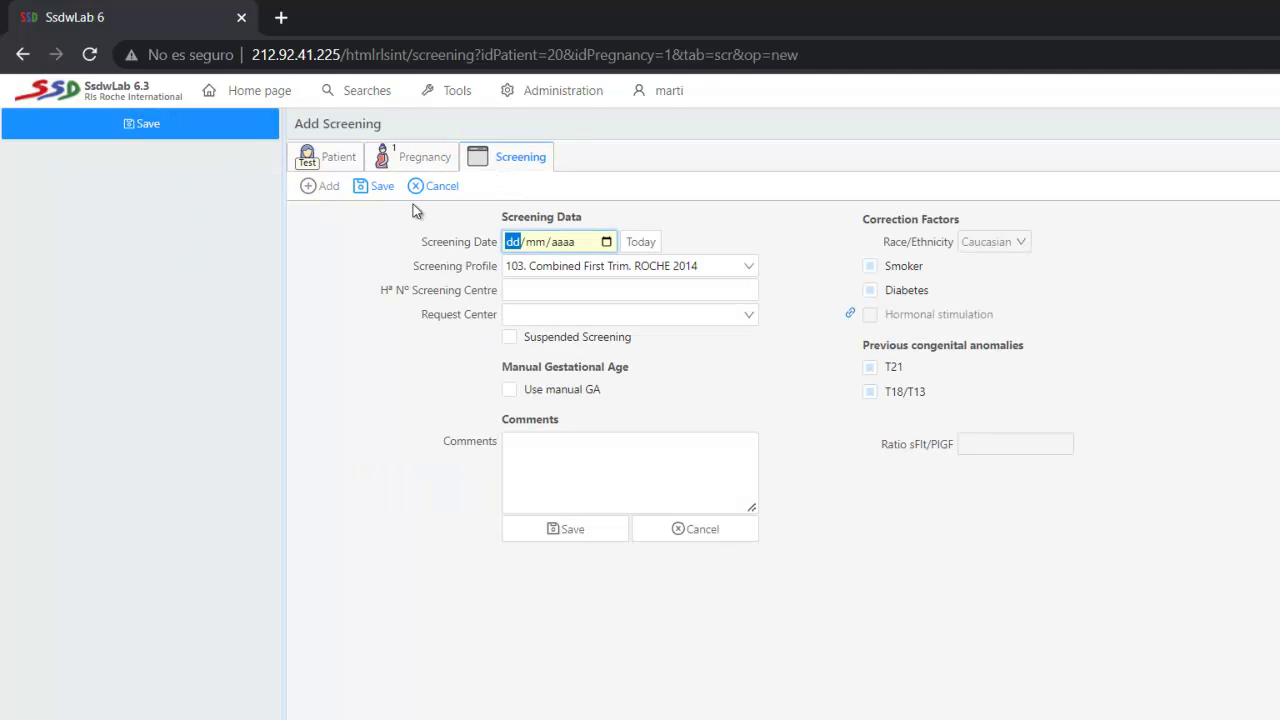
{"action": "left_click", "coordinate": [630, 243]}
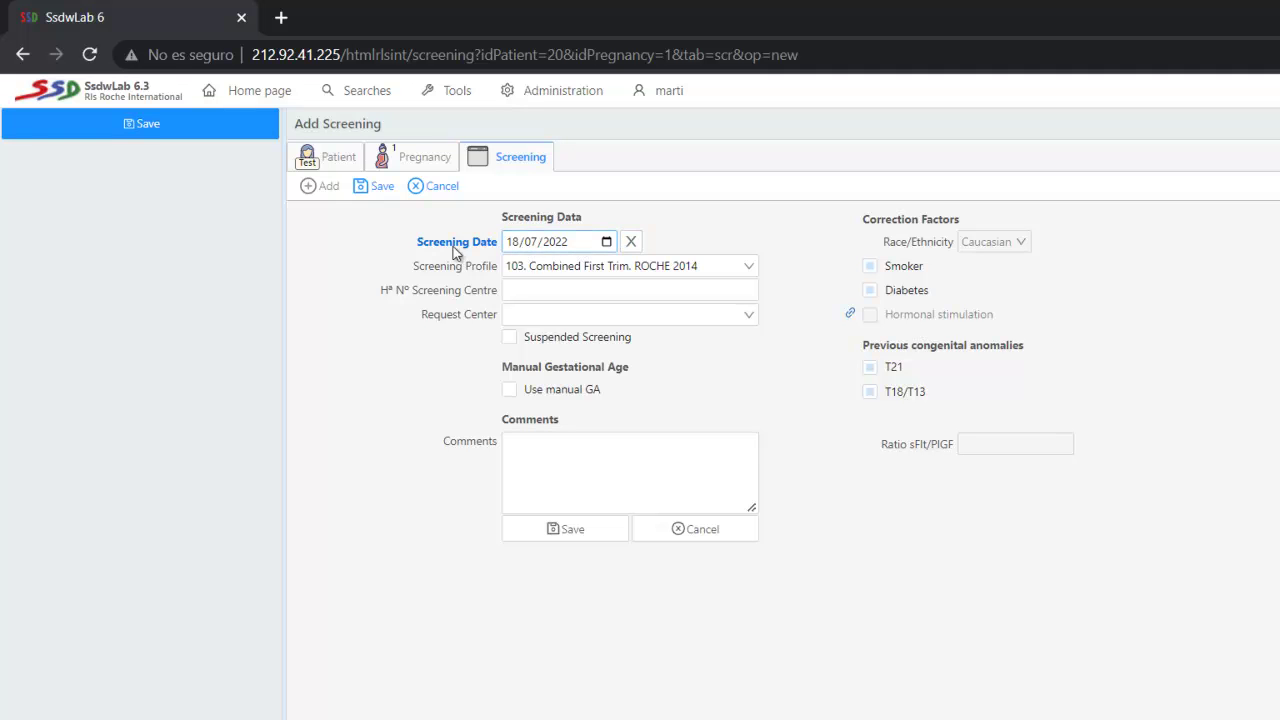
{"action": "left_click_drag", "start_coordinate": [406, 248], "coordinate": [487, 251]}
{"action": "left_click", "coordinate": [488, 252]}
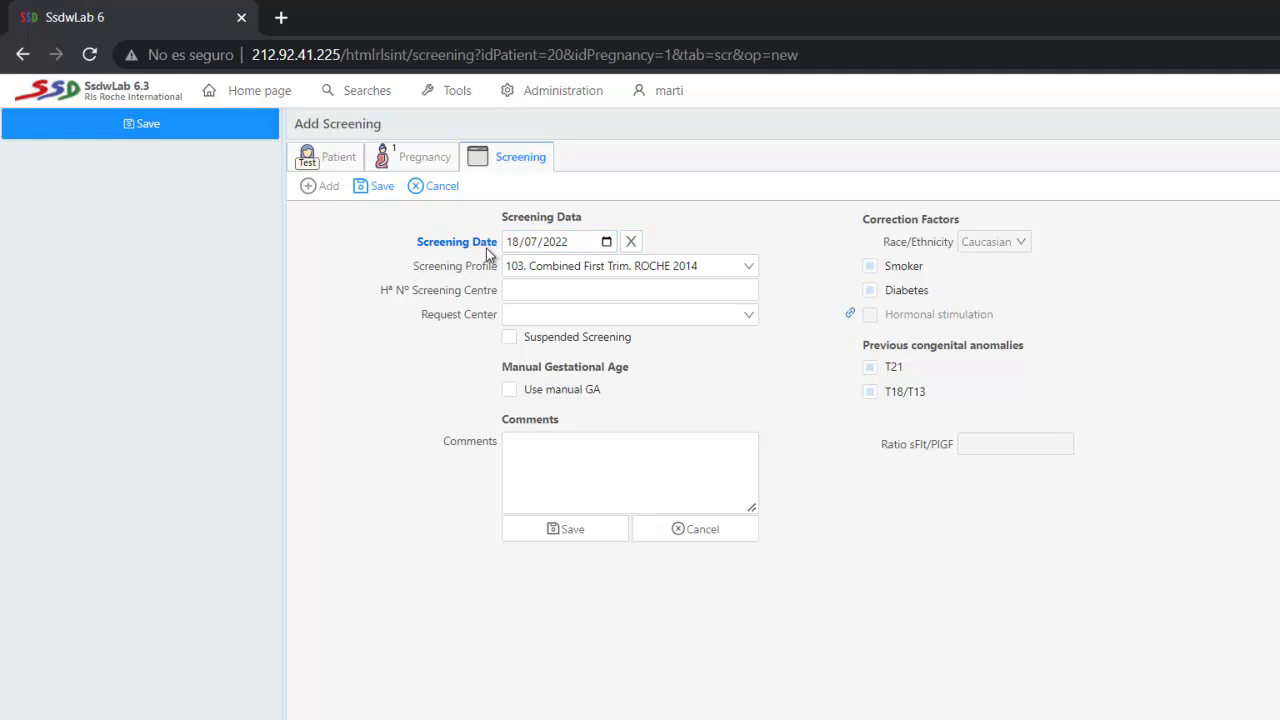
{"action": "left_click", "coordinate": [576, 266]}
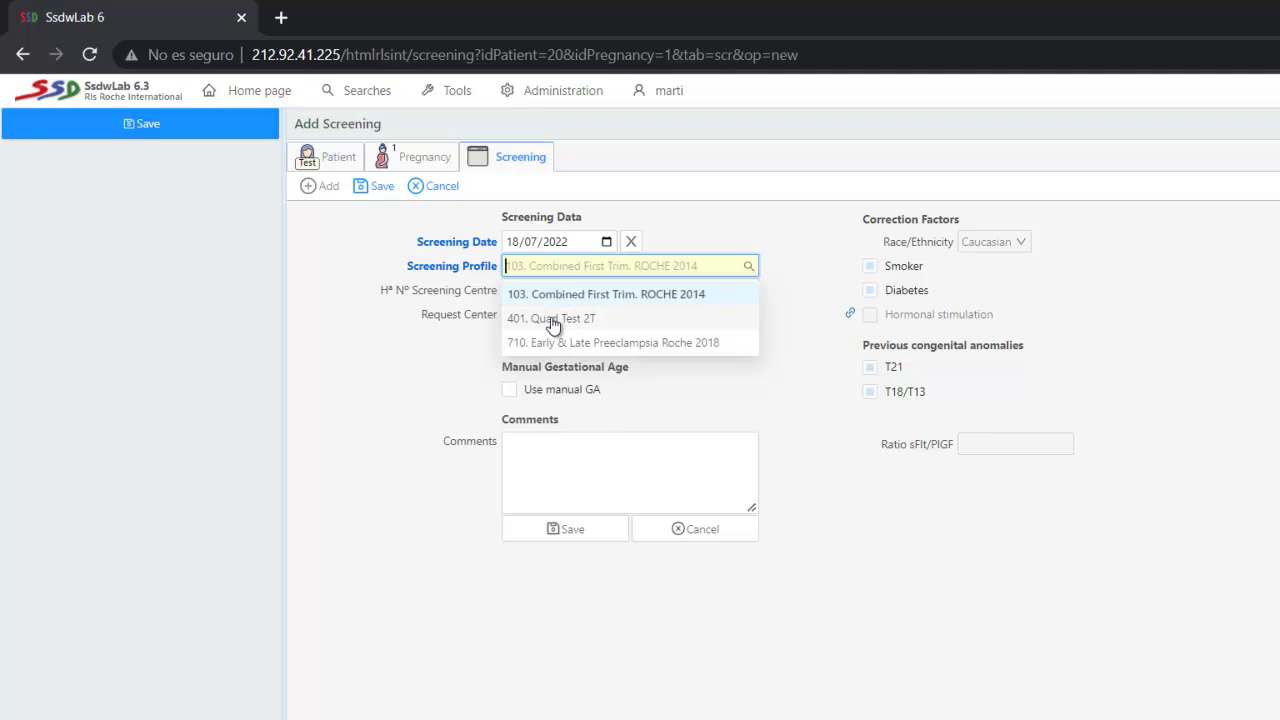
{"action": "left_click", "coordinate": [553, 320]}
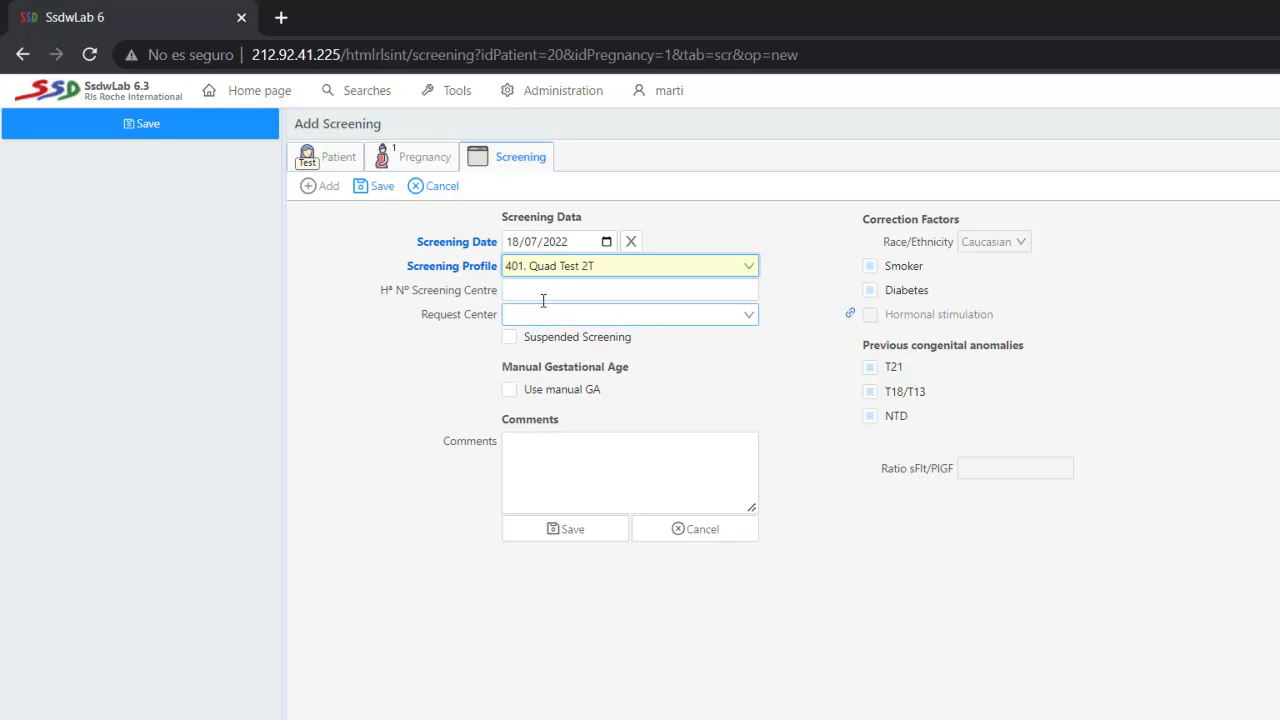
Fill in the patient's Hª Nº Screening Centre number and leave the request center empty.
{"action": "left_click", "coordinate": [568, 292]}
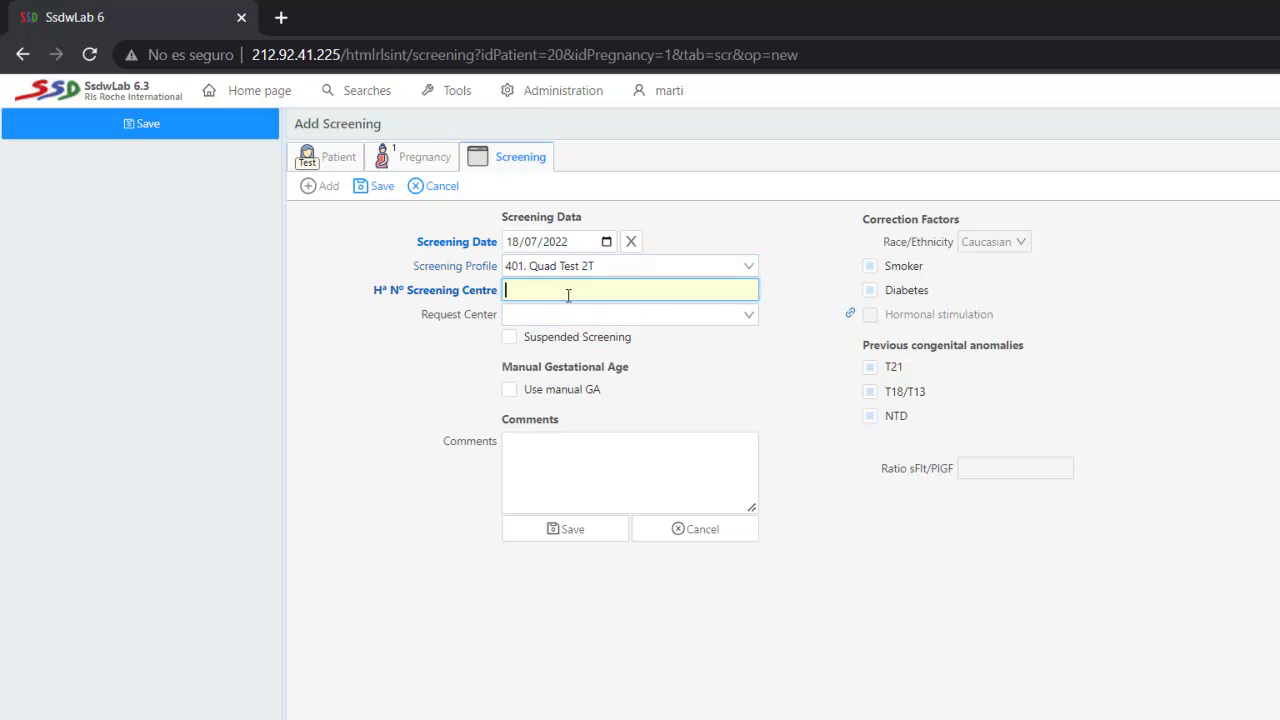
{"action": "type", "text": "123"}
{"action": "left_click", "coordinate": [557, 315]}
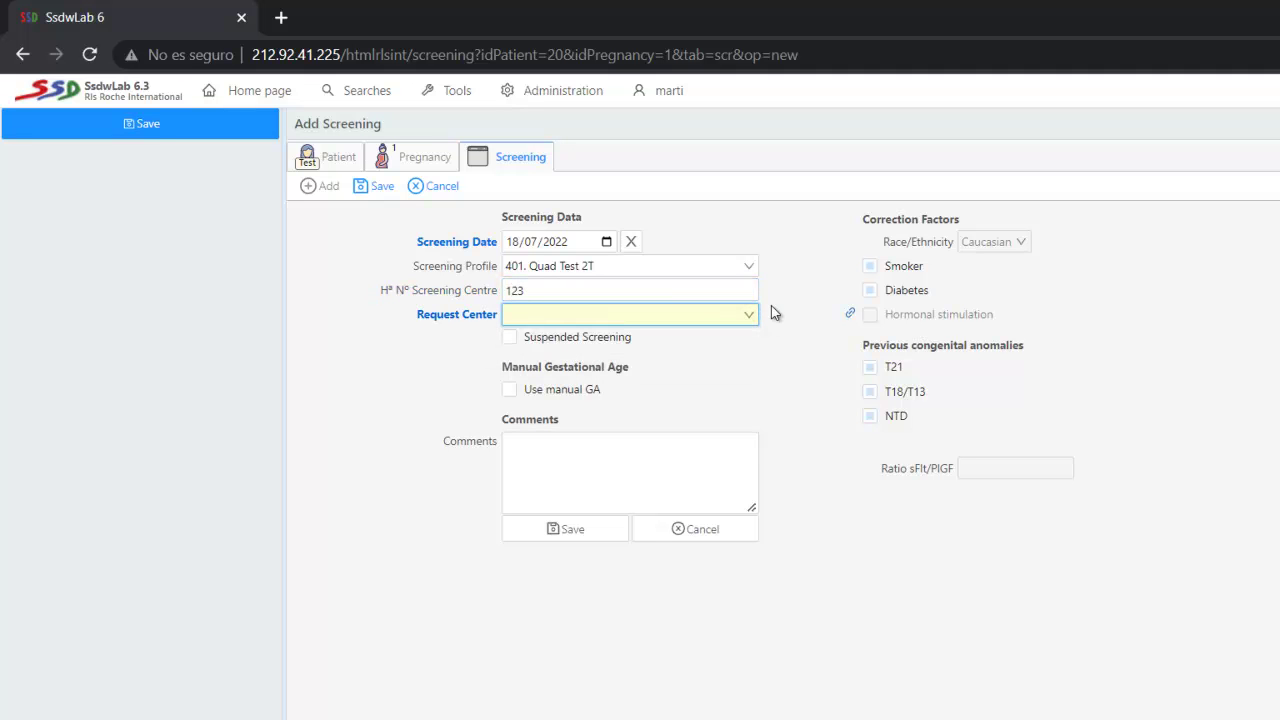
{"action": "left_click_drag", "start_coordinate": [850, 217], "coordinate": [1012, 236]}
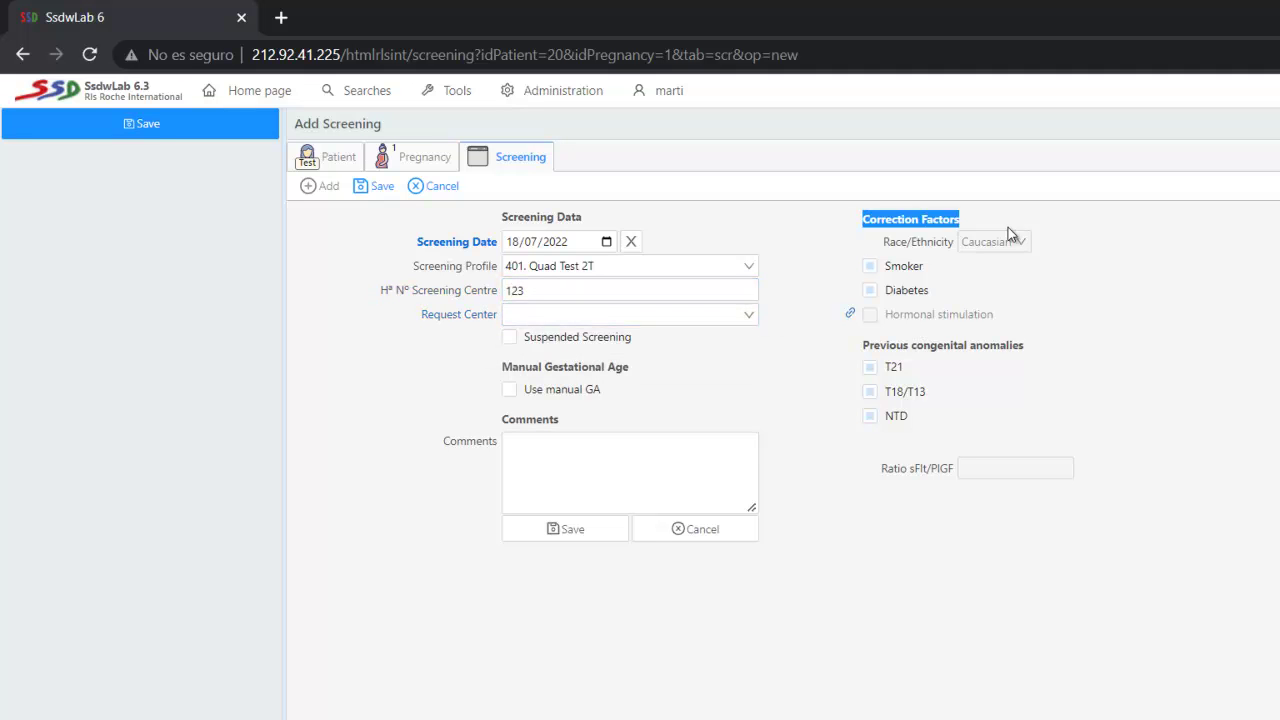
{"action": "left_click", "coordinate": [886, 360]}
{"action": "left_click_drag", "start_coordinate": [863, 350], "coordinate": [1020, 358]}
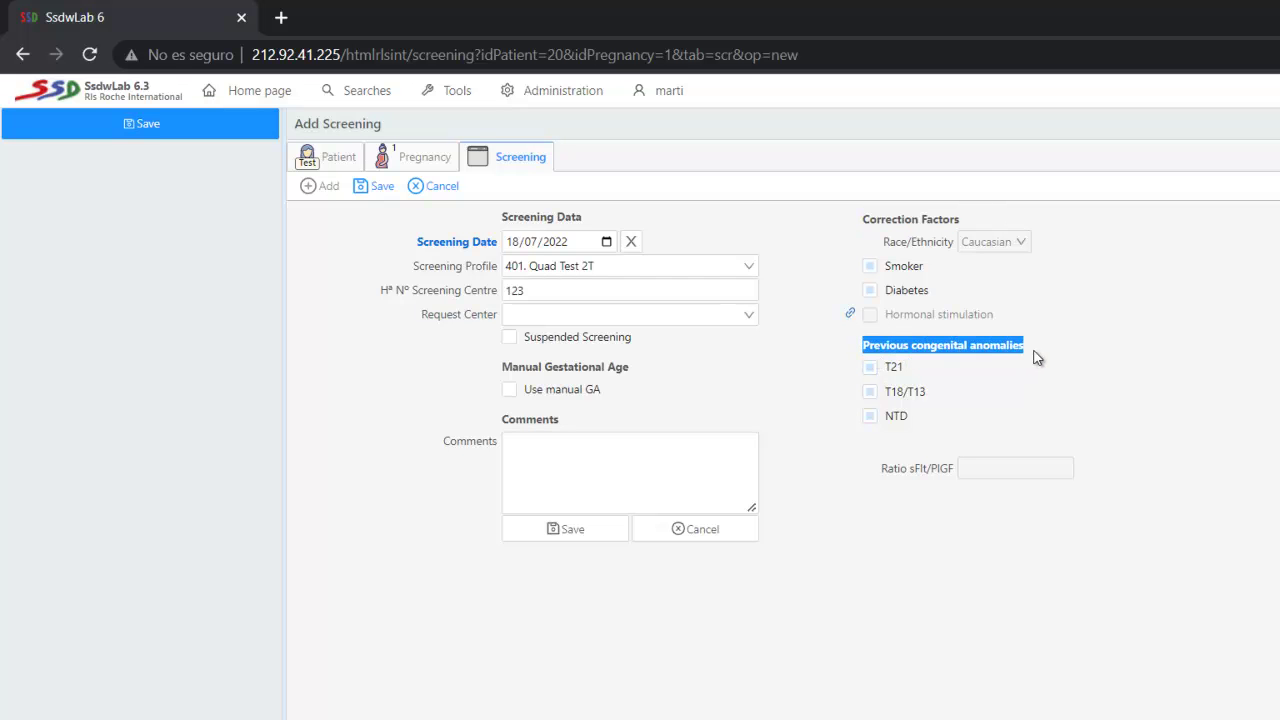
{"action": "left_click", "coordinate": [1037, 359]}
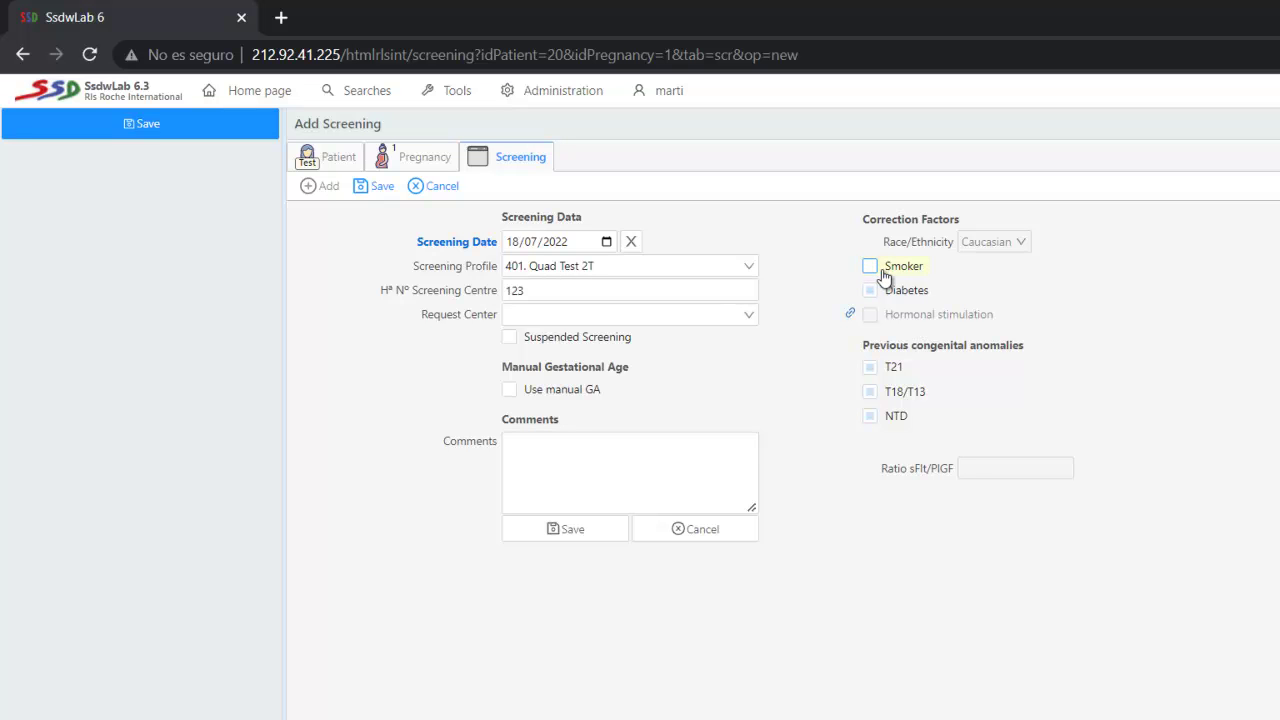
Set the Smoker and Diabetes correction factors and the T21, T18/T13 and NTD previous anomalies to unchecked instead of undetermined.
{"action": "left_click", "coordinate": [871, 267]}
{"action": "left_click", "coordinate": [871, 268]}
{"action": "left_click", "coordinate": [870, 270]}
{"action": "left_click", "coordinate": [869, 270]}
{"action": "left_click_drag", "start_coordinate": [903, 316], "coordinate": [851, 318]}
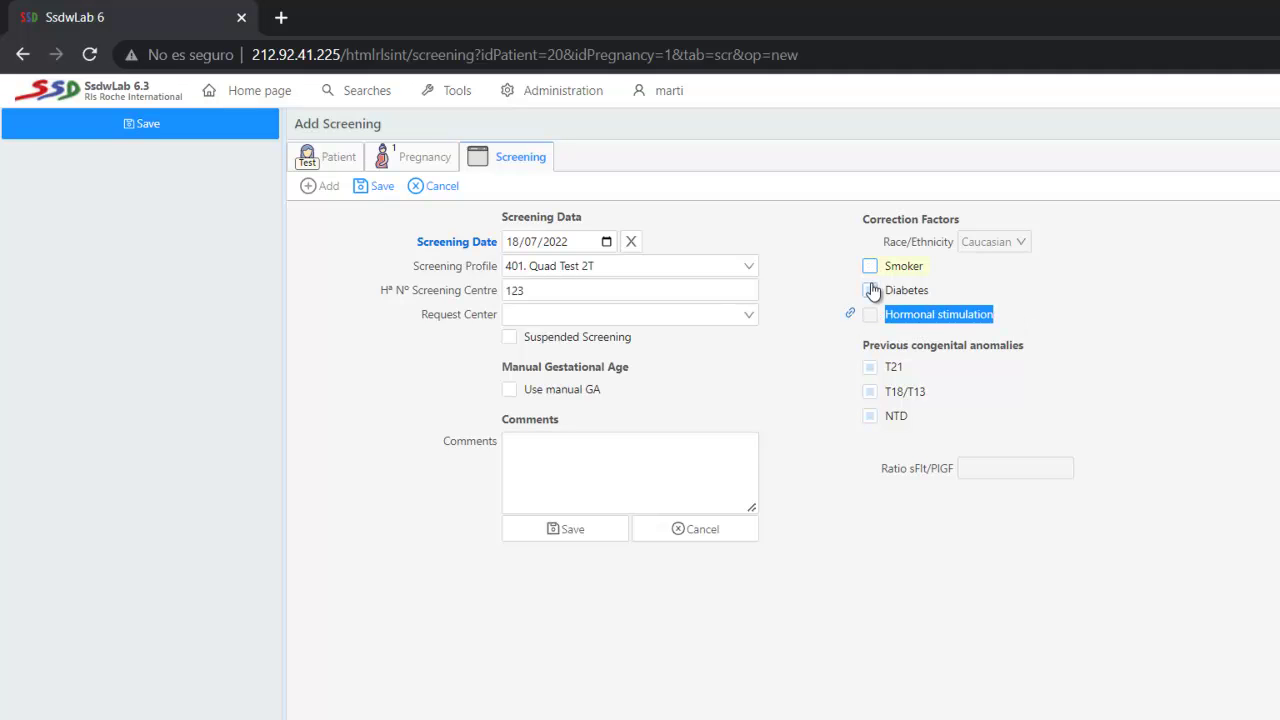
{"action": "left_click", "coordinate": [943, 324]}
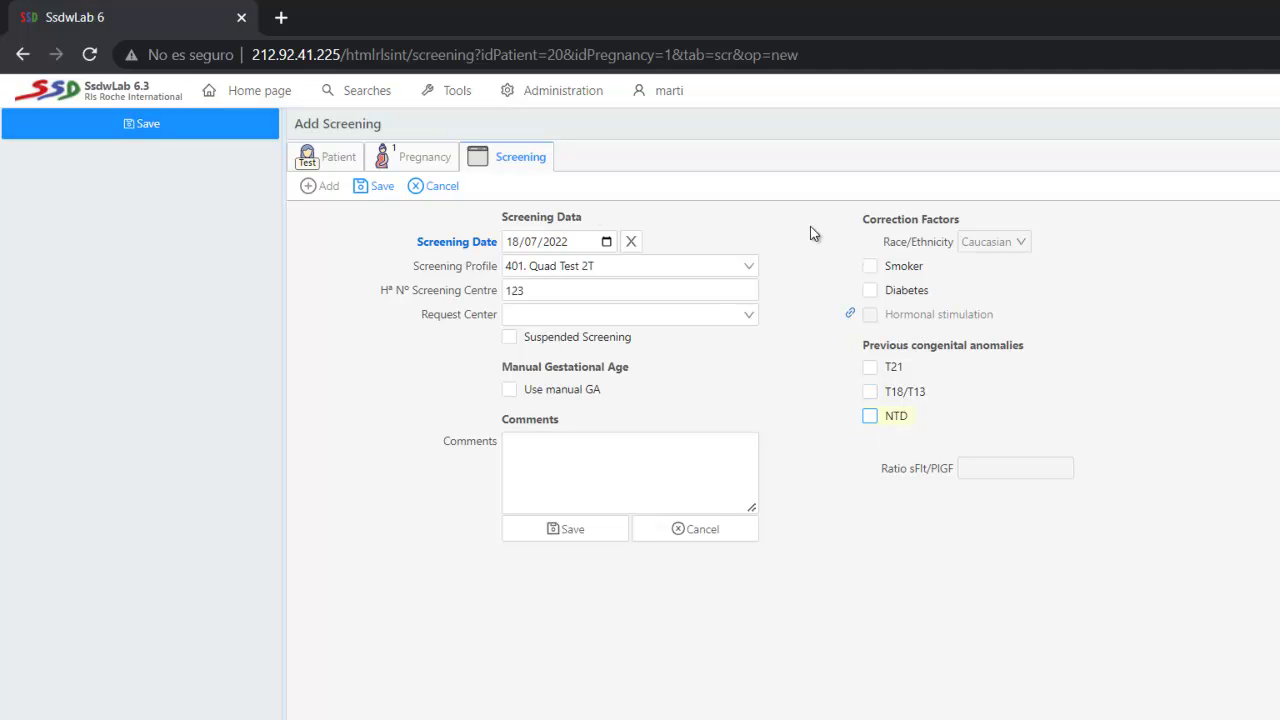
Save the screening and fill in its blood test with today's sample date, 18/07/2022, the laboratory Biochemical Lab and a sample number.
{"action": "left_click", "coordinate": [384, 188]}
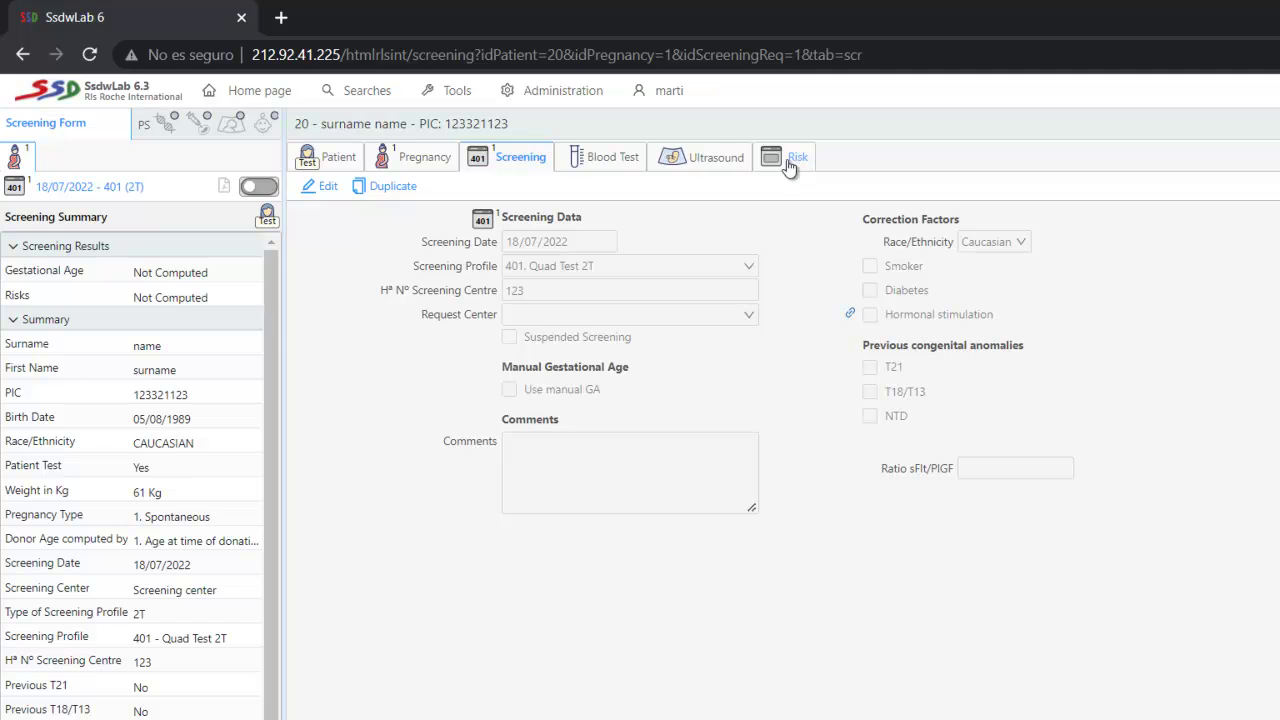
{"action": "left_click", "coordinate": [632, 165]}
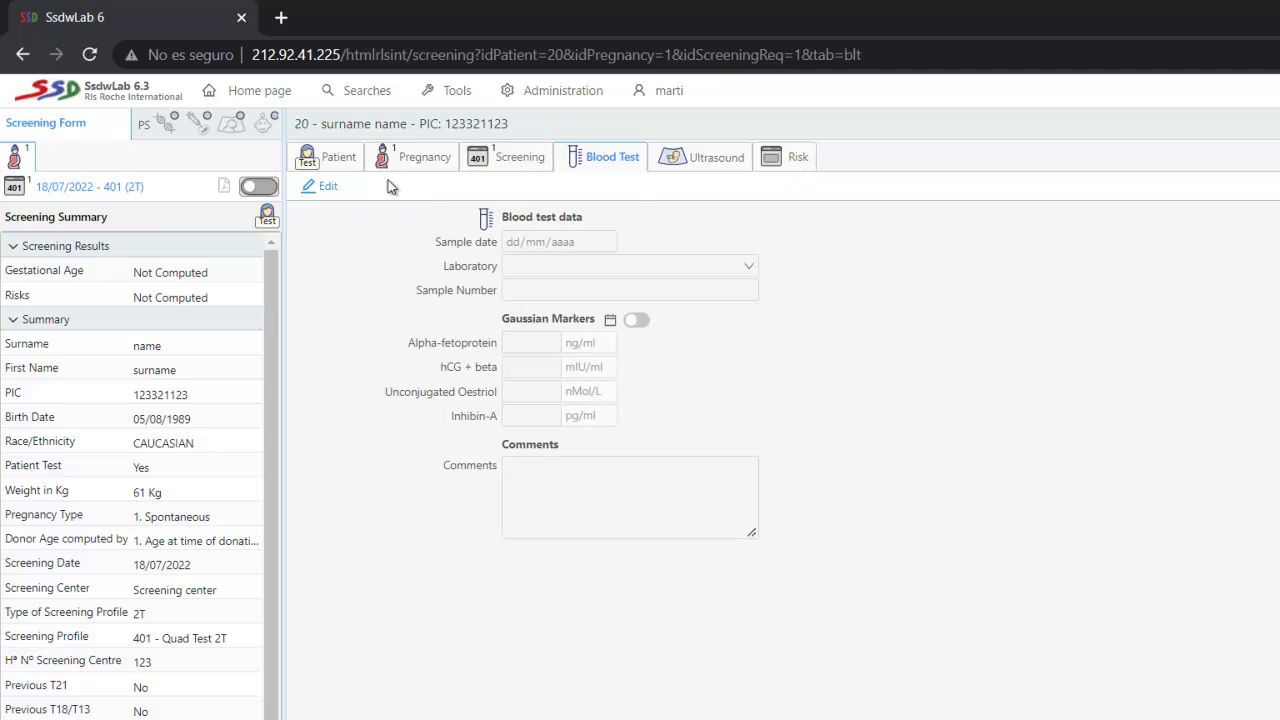
{"action": "left_click", "coordinate": [336, 190]}
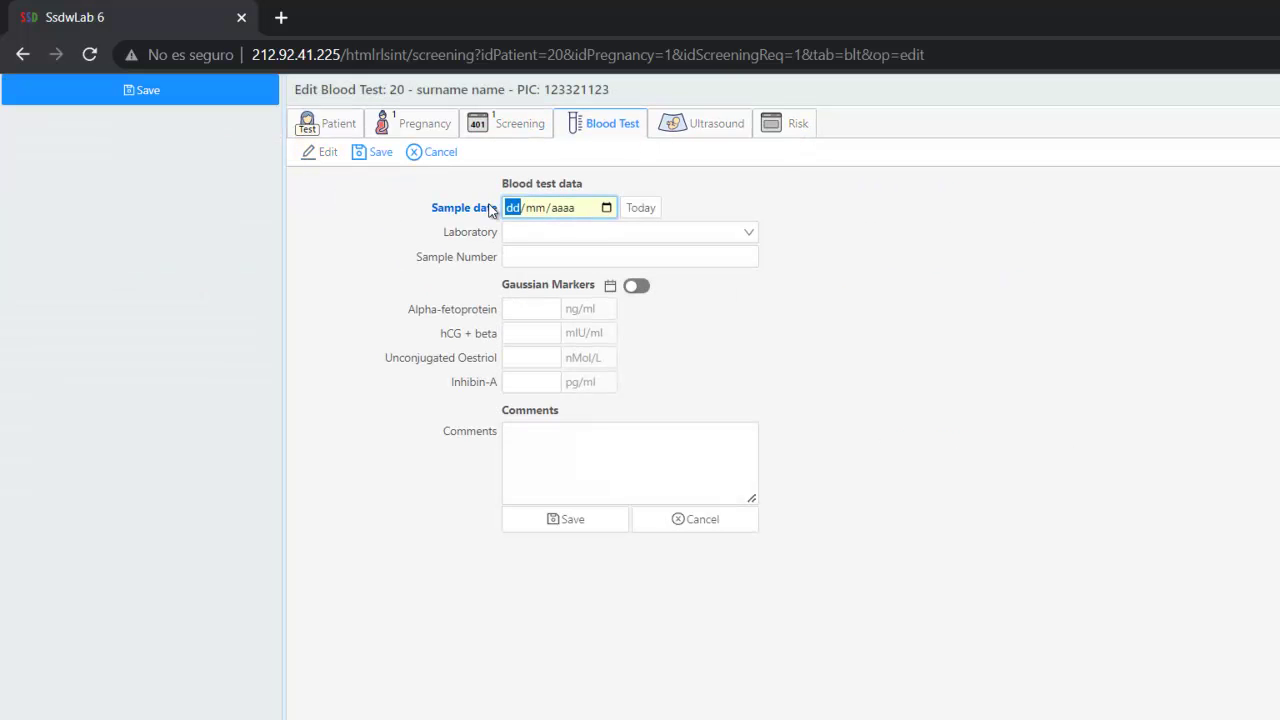
{"action": "left_click", "coordinate": [642, 208]}
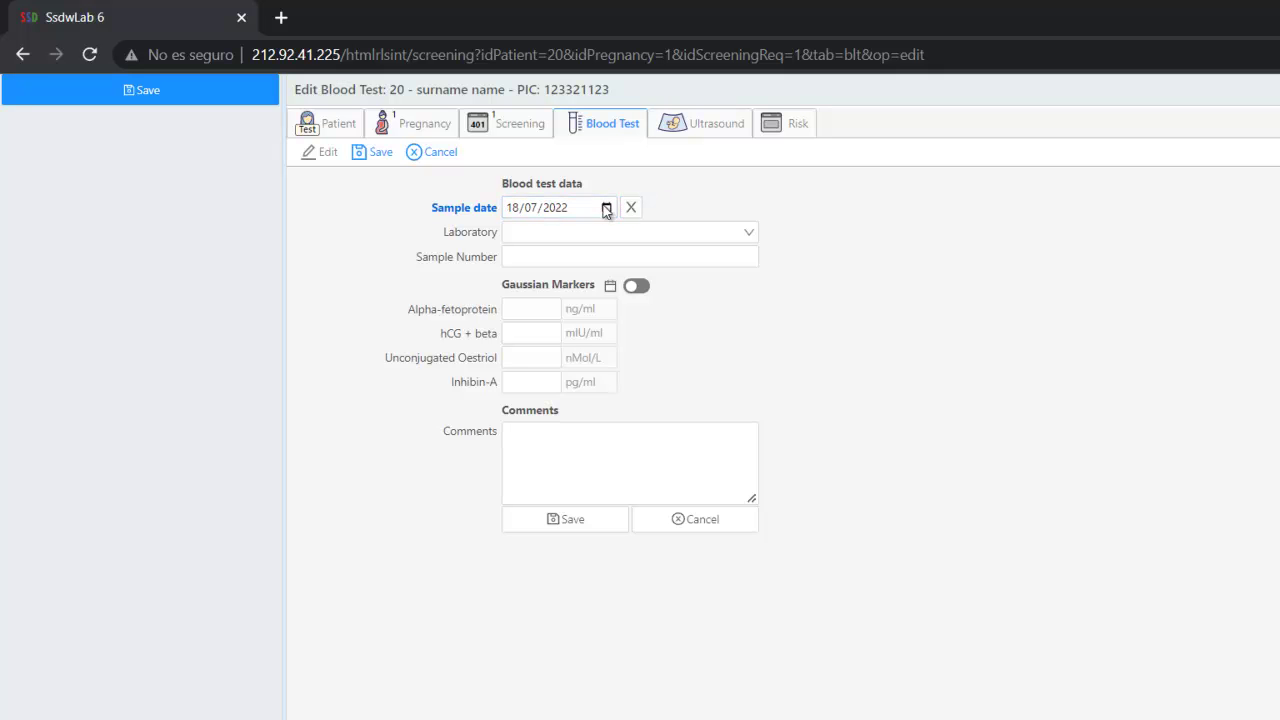
{"action": "left_click", "coordinate": [631, 223]}
{"action": "left_click", "coordinate": [631, 225]}
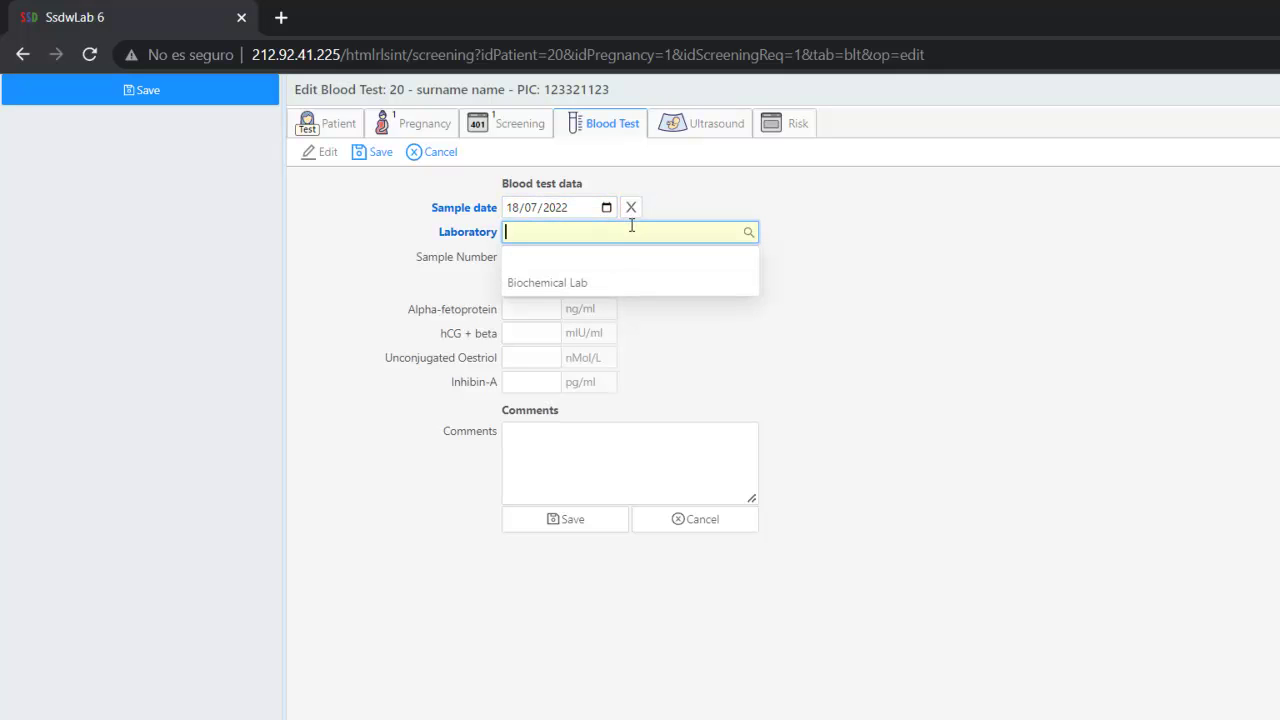
{"action": "left_click", "coordinate": [609, 283]}
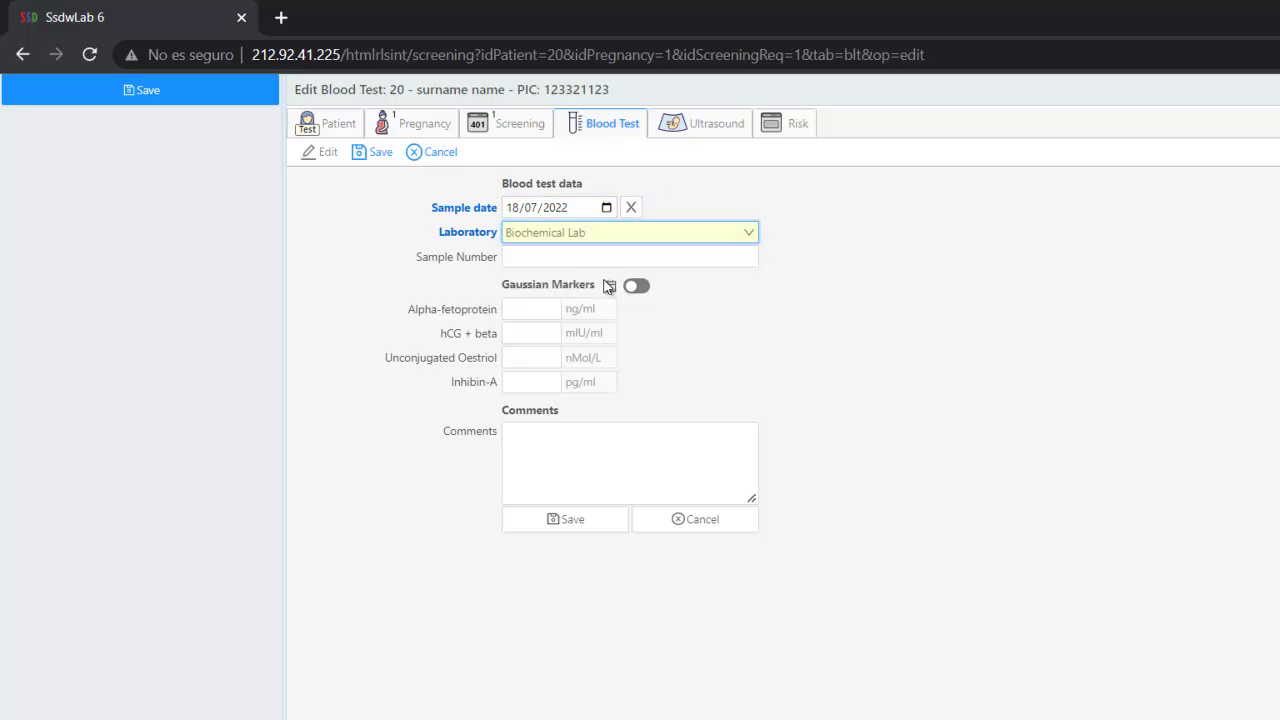
{"action": "left_click", "coordinate": [516, 254]}
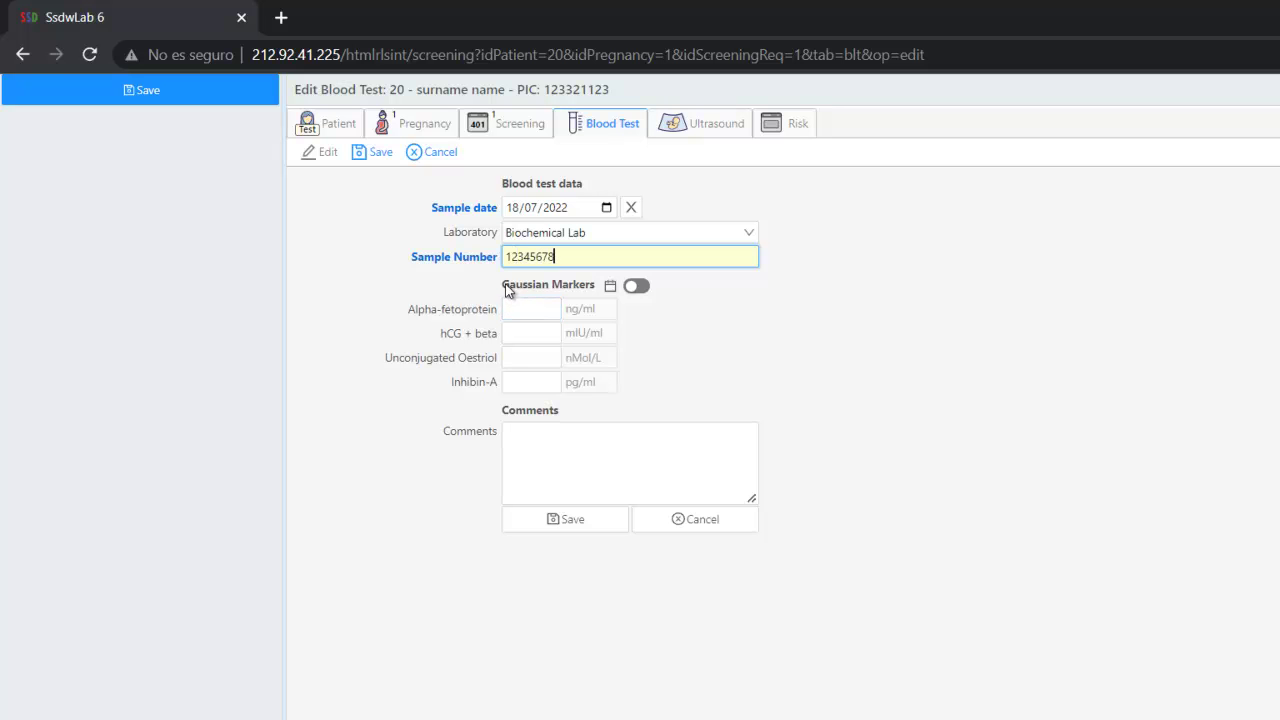
Review the blood test's Gaussian Markers fields: Alpha-fetoprotein, hCG + beta, Unconjugated Oestriol and Inhibin-A.
{"action": "left_click_drag", "start_coordinate": [503, 286], "coordinate": [553, 292]}
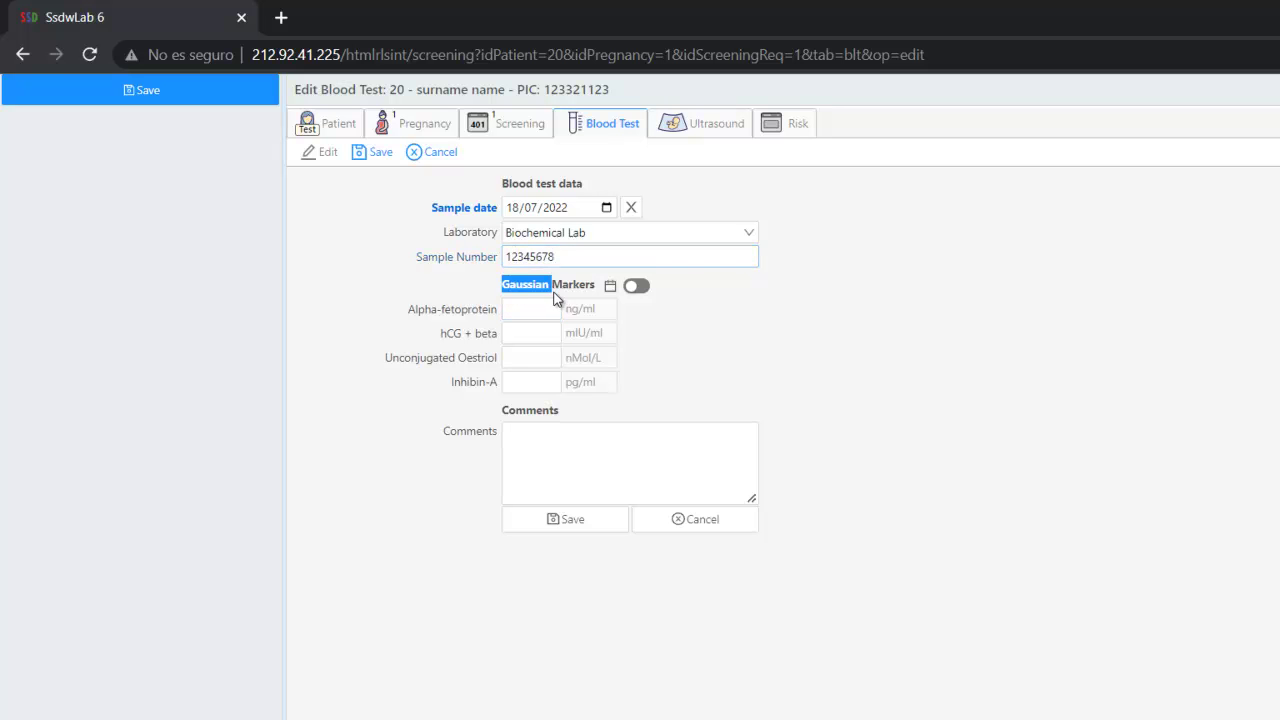
{"action": "left_click", "coordinate": [487, 311]}
{"action": "left_click_drag", "start_coordinate": [406, 320], "coordinate": [643, 346]}
{"action": "left_click", "coordinate": [646, 346]}
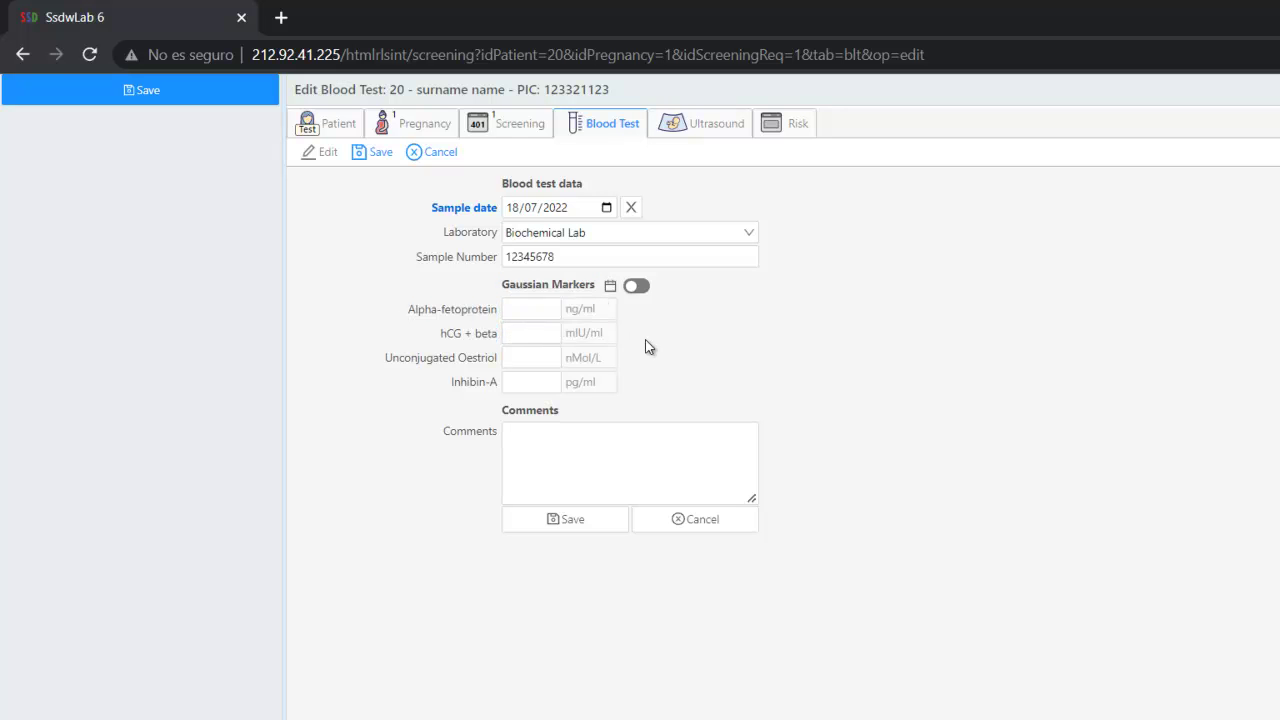
{"action": "left_click", "coordinate": [515, 336]}
{"action": "left_click_drag", "start_coordinate": [391, 366], "coordinate": [493, 362]}
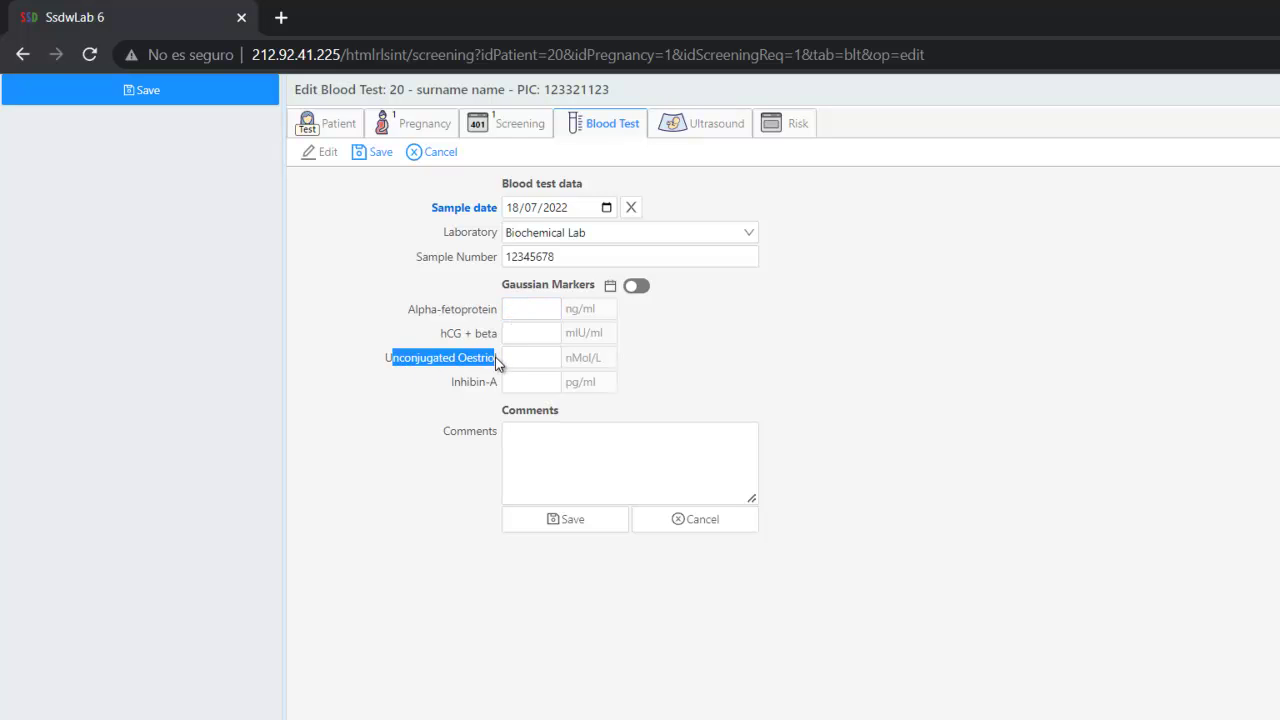
{"action": "left_click", "coordinate": [498, 365]}
{"action": "left_click_drag", "start_coordinate": [447, 386], "coordinate": [524, 386]}
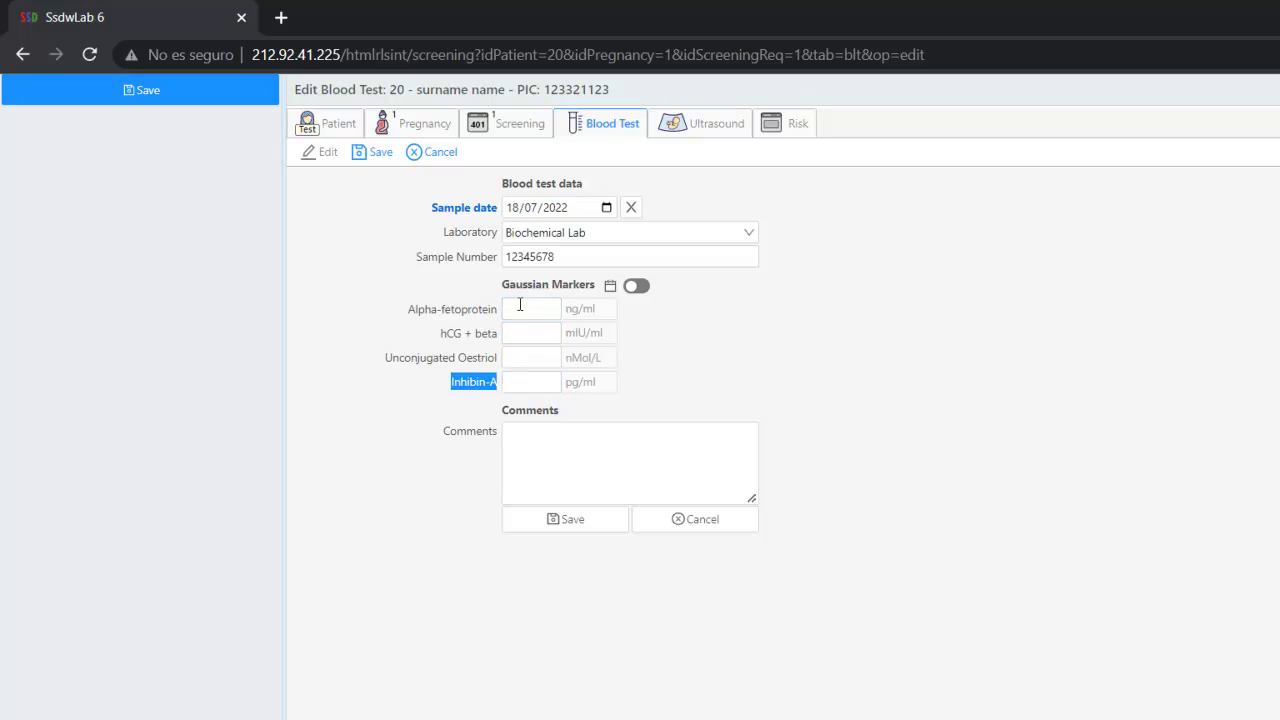
Enter 35 ng/ml for Alpha-fetoprotein and 35256 mIU/ml for hCG + beta, and save the blood test.
{"action": "left_click", "coordinate": [520, 309]}
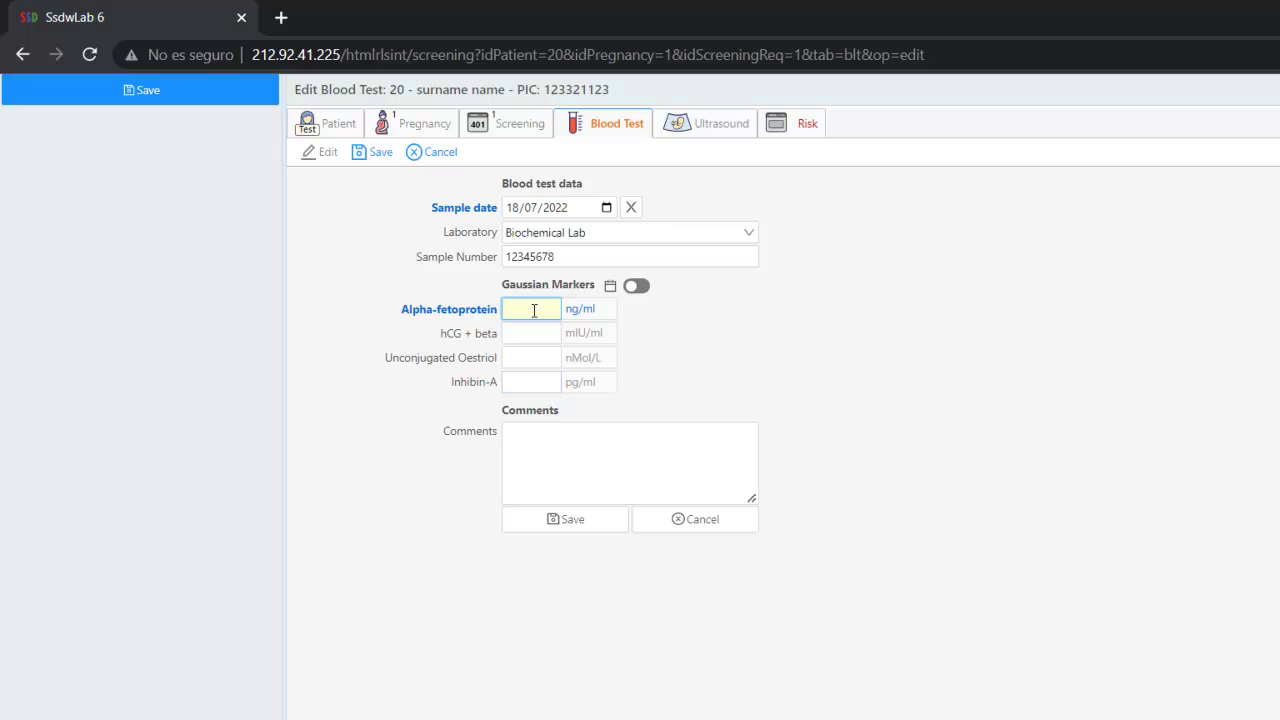
{"action": "left_click", "coordinate": [520, 333]}
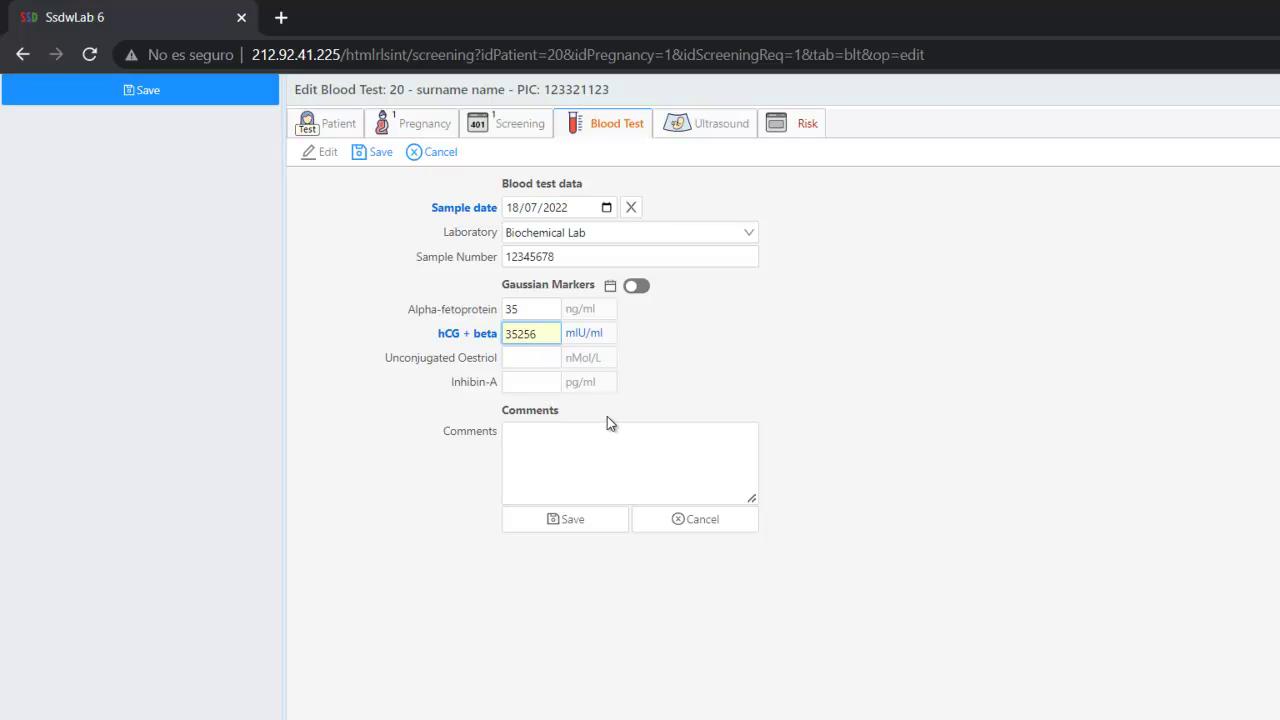
{"action": "left_click", "coordinate": [590, 520]}
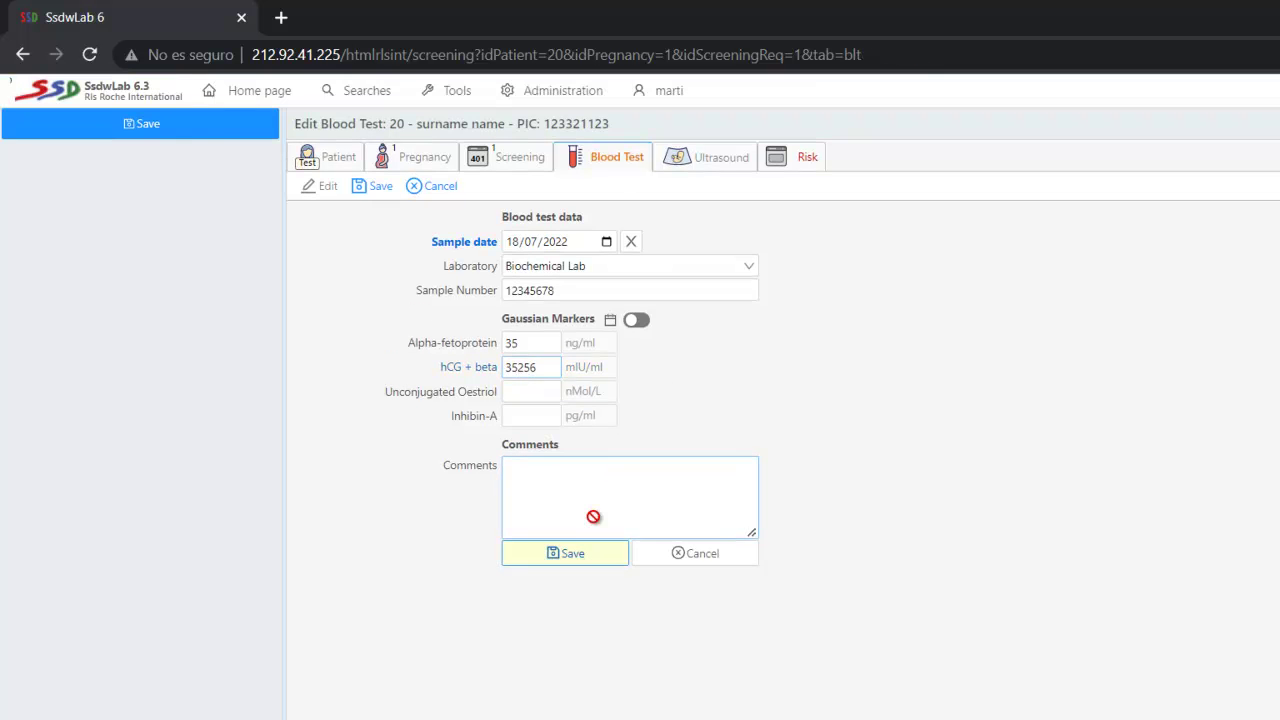
Edit the ultrasound with today's date, 18/07/2022, and the unit 1. Ultrasound unit, leaving the sonographer empty.
{"action": "left_click", "coordinate": [686, 166]}
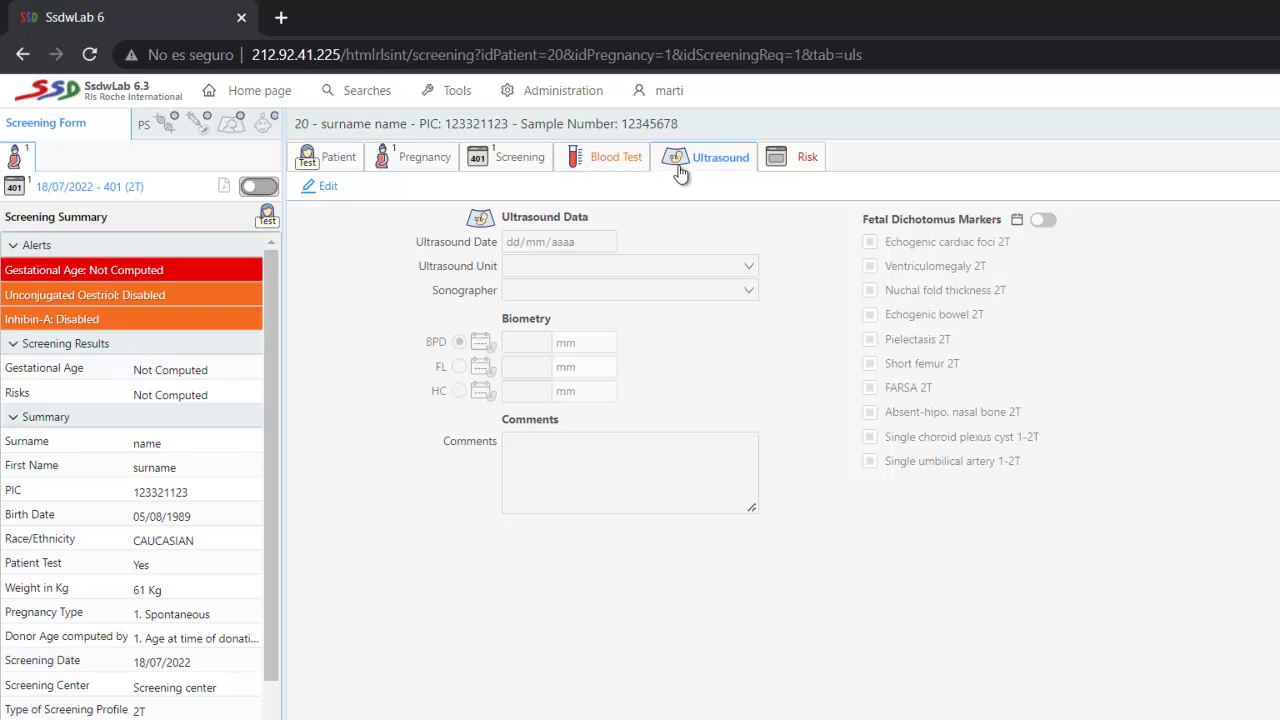
{"action": "left_click", "coordinate": [327, 188]}
{"action": "left_click", "coordinate": [645, 213]}
{"action": "left_click", "coordinate": [747, 232]}
{"action": "left_click", "coordinate": [642, 264]}
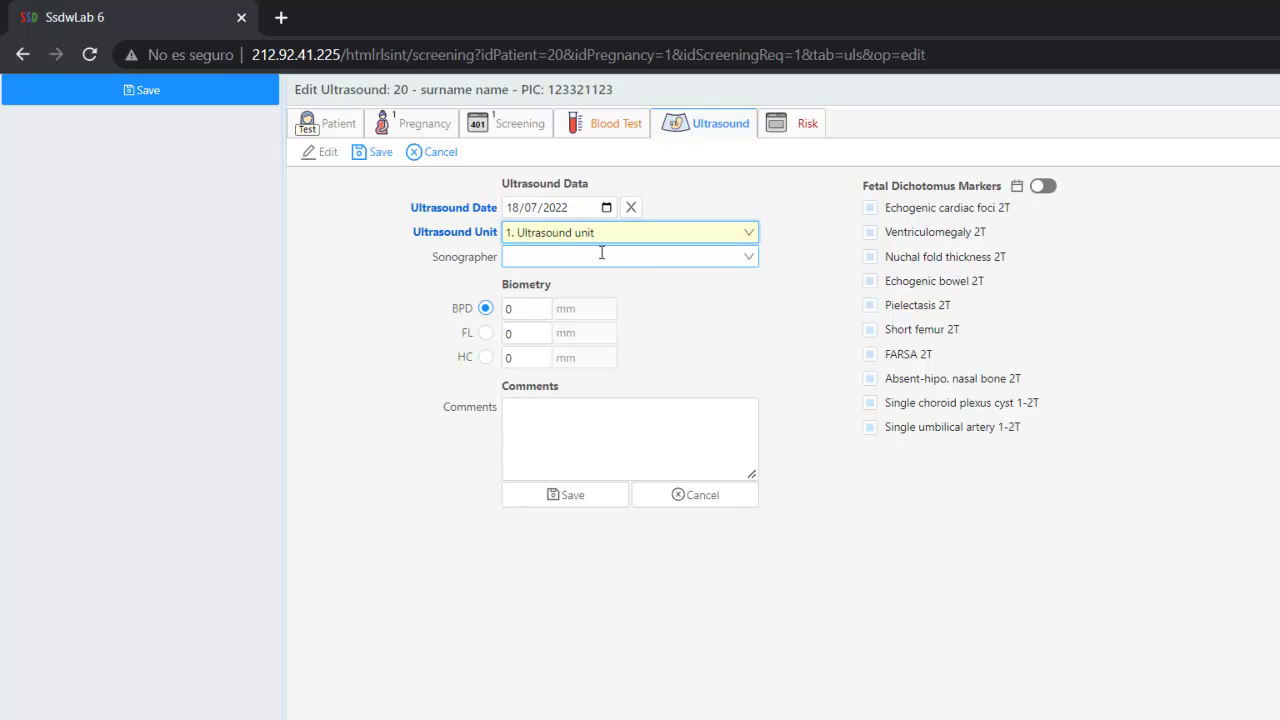
{"action": "left_click", "coordinate": [532, 250]}
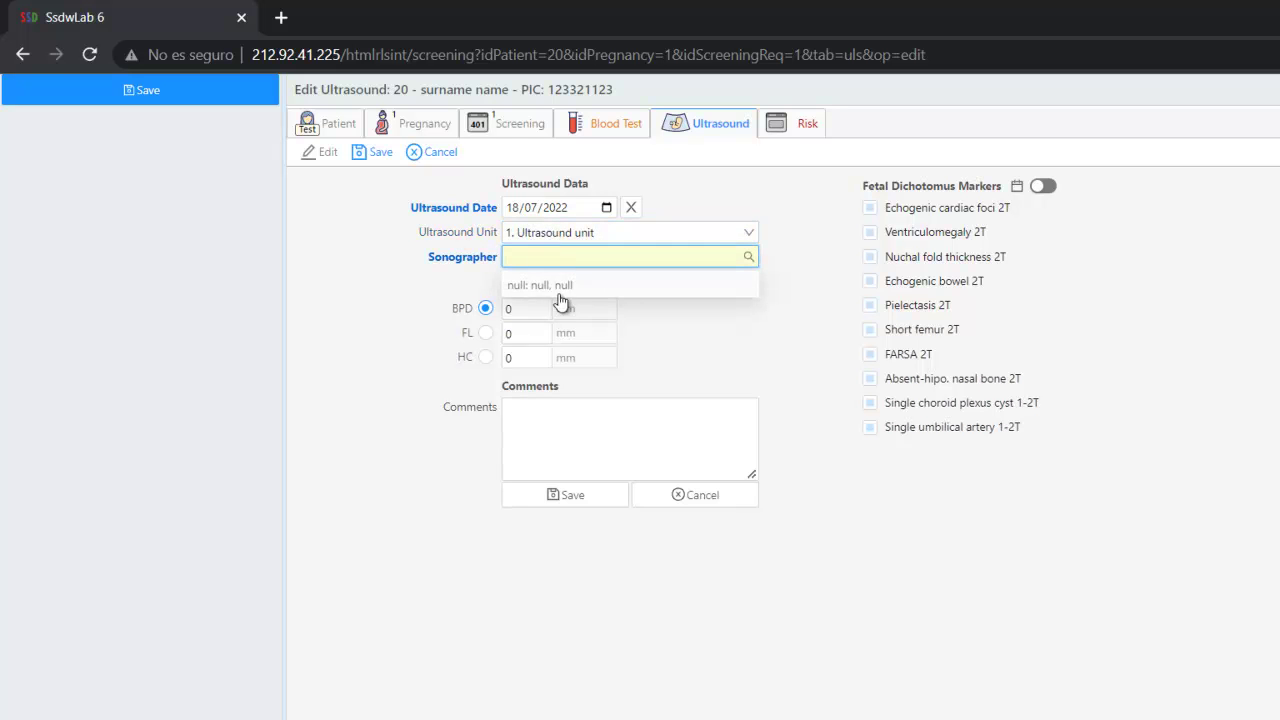
{"action": "left_click", "coordinate": [917, 423]}
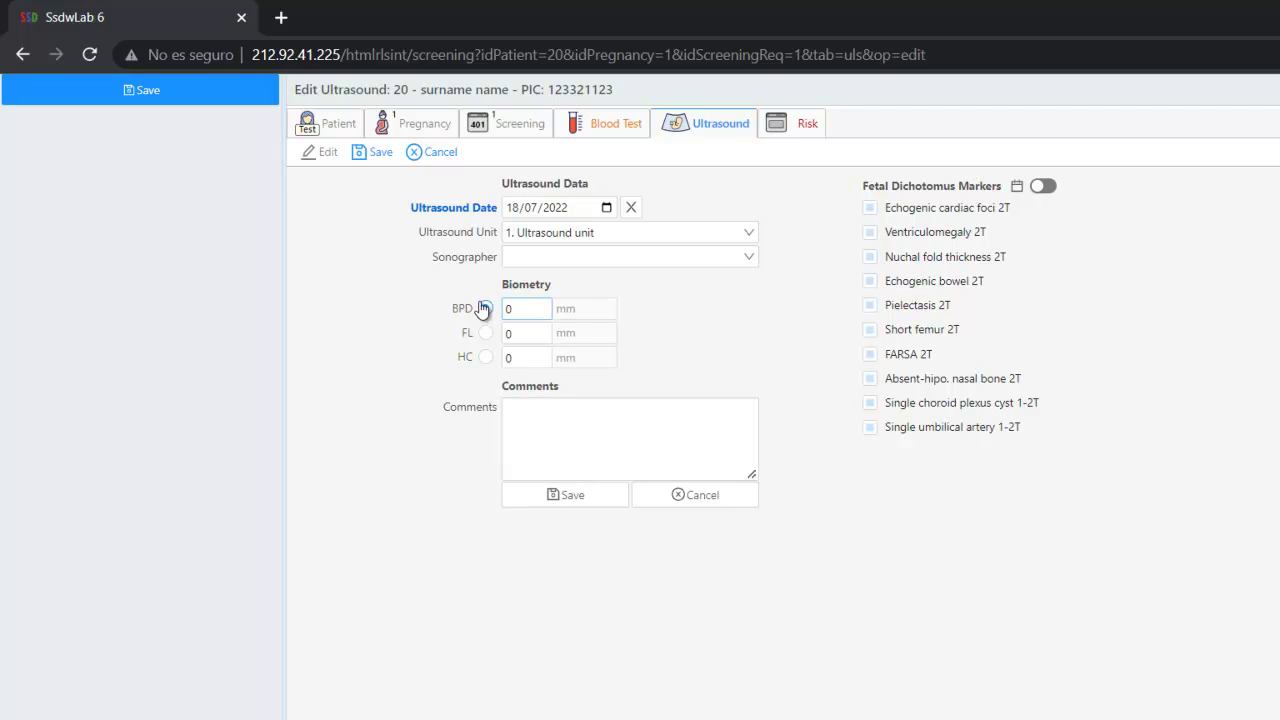
Select BPD as the ultrasound's biometry measurement and set it to 33 mm.
{"action": "left_click_drag", "start_coordinate": [487, 290], "coordinate": [563, 295]}
{"action": "left_click", "coordinate": [563, 295]}
{"action": "left_click", "coordinate": [484, 312]}
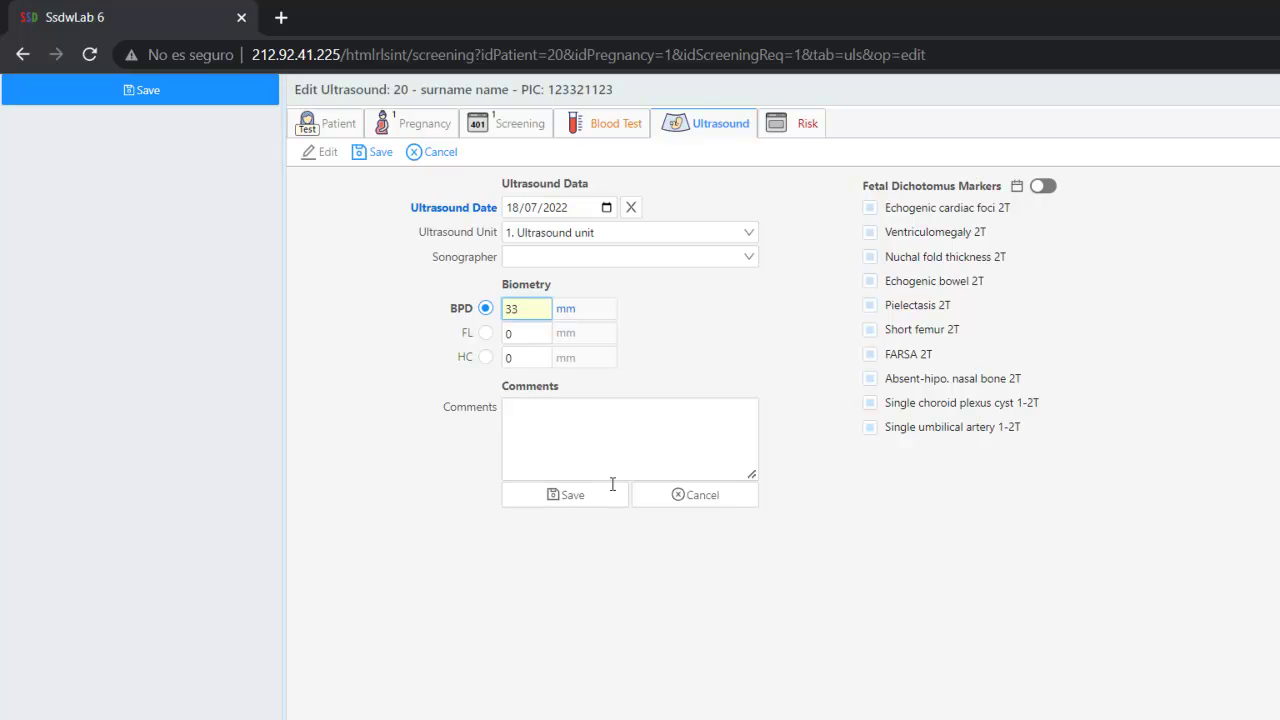
Cycle the Echogenic cardiac foci 2T fetal marker through its states and back to undetermined.
{"action": "left_click_drag", "start_coordinate": [857, 197], "coordinate": [1024, 196]}
{"action": "left_click", "coordinate": [1024, 197]}
{"action": "left_click", "coordinate": [870, 212]}
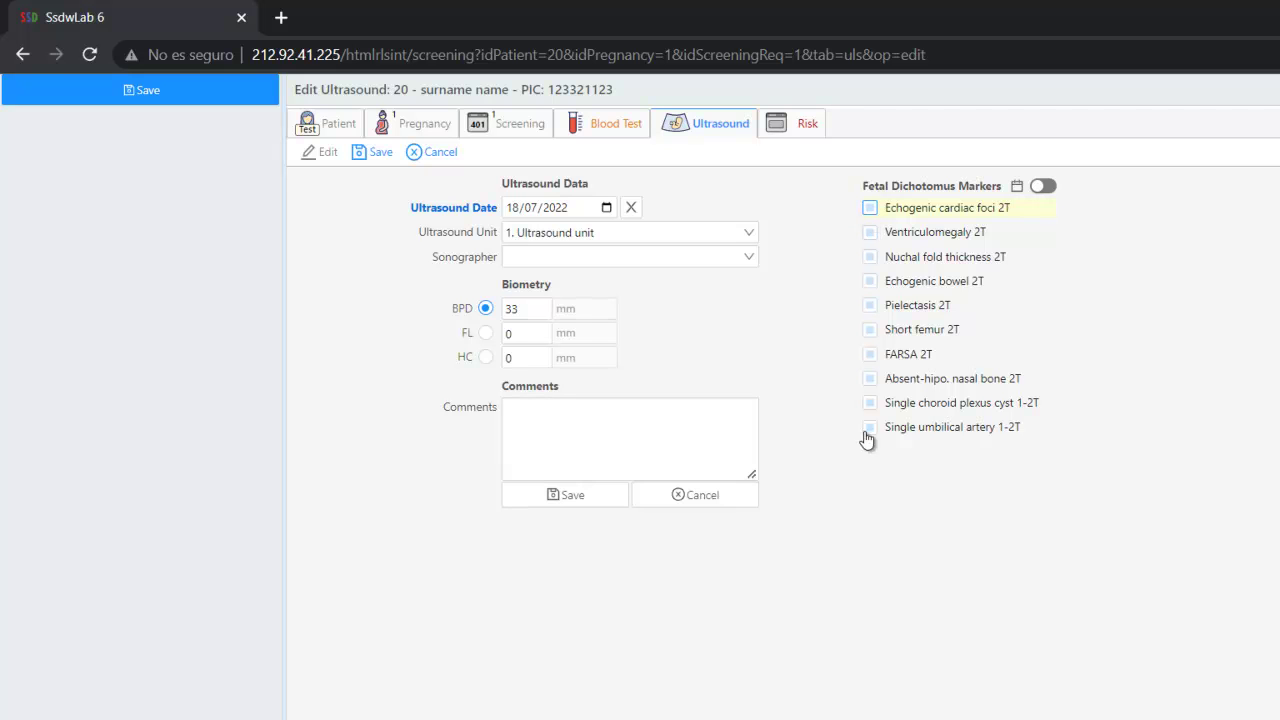
{"action": "left_click", "coordinate": [870, 209]}
{"action": "left_click", "coordinate": [871, 210]}
Save the ultrasound and review the screening's calculated risks and Gaussian markers.
{"action": "left_click", "coordinate": [384, 155]}
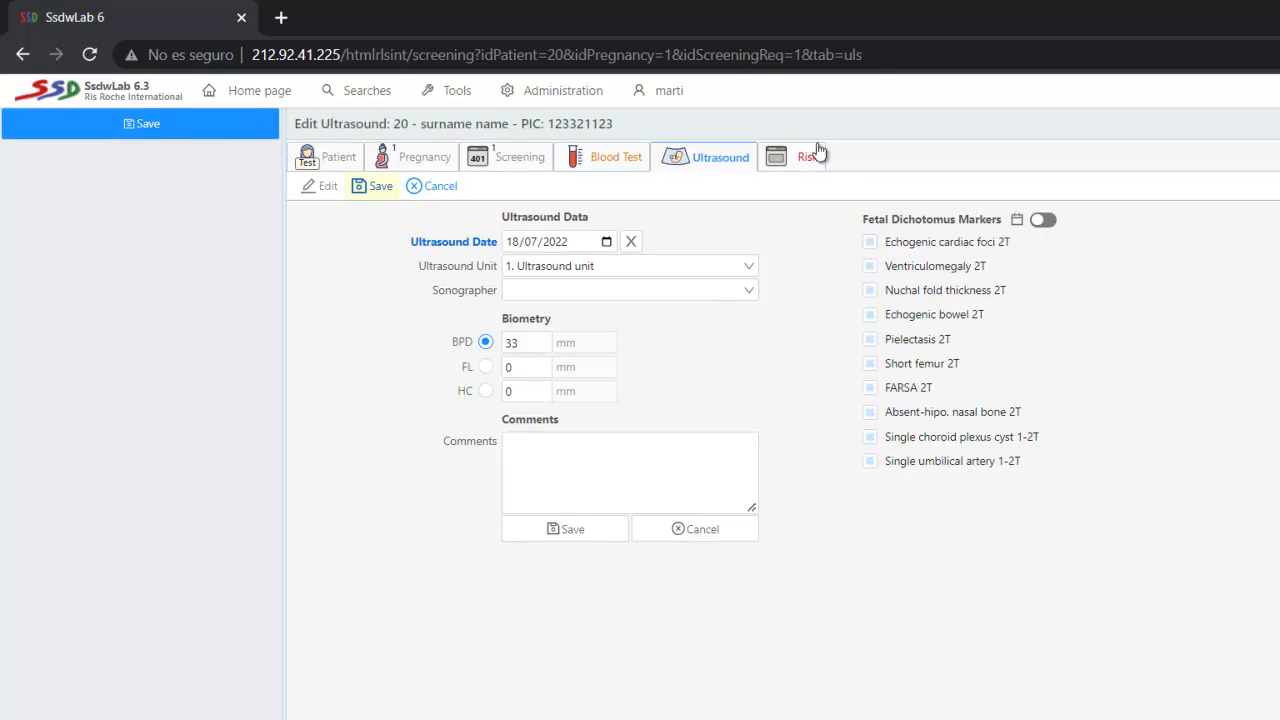
{"action": "left_click", "coordinate": [808, 158]}
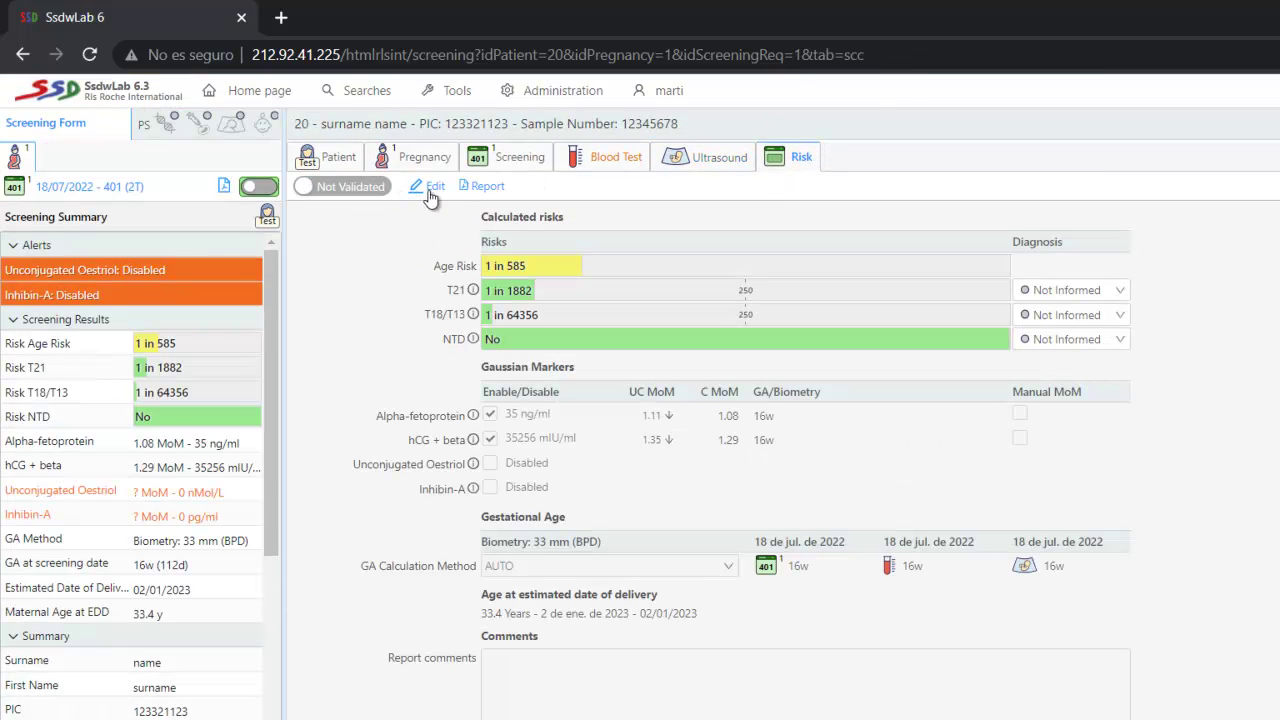
{"action": "left_click_drag", "start_coordinate": [436, 265], "coordinate": [583, 280]}
{"action": "left_click", "coordinate": [445, 302]}
{"action": "left_click_drag", "start_coordinate": [716, 420], "coordinate": [750, 419]}
{"action": "left_click", "coordinate": [592, 361]}
{"action": "left_click", "coordinate": [432, 188]}
{"action": "left_click", "coordinate": [530, 662]}
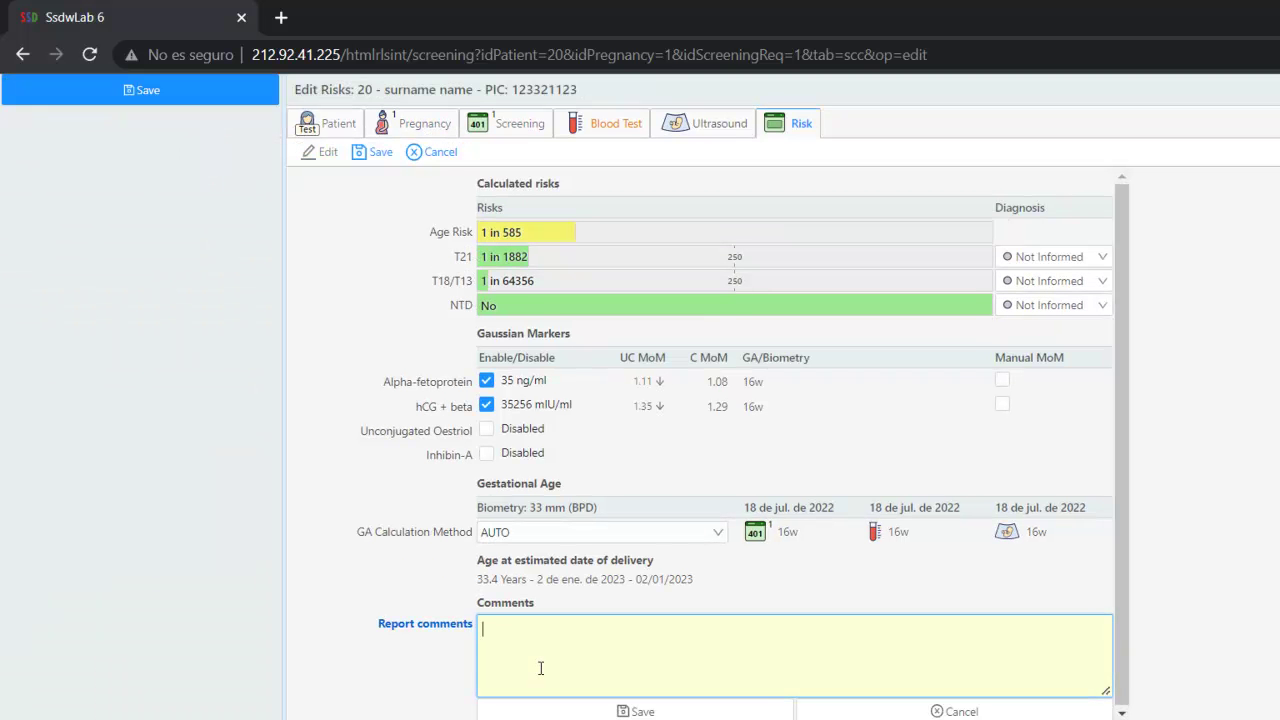
{"action": "left_click", "coordinate": [448, 152]}
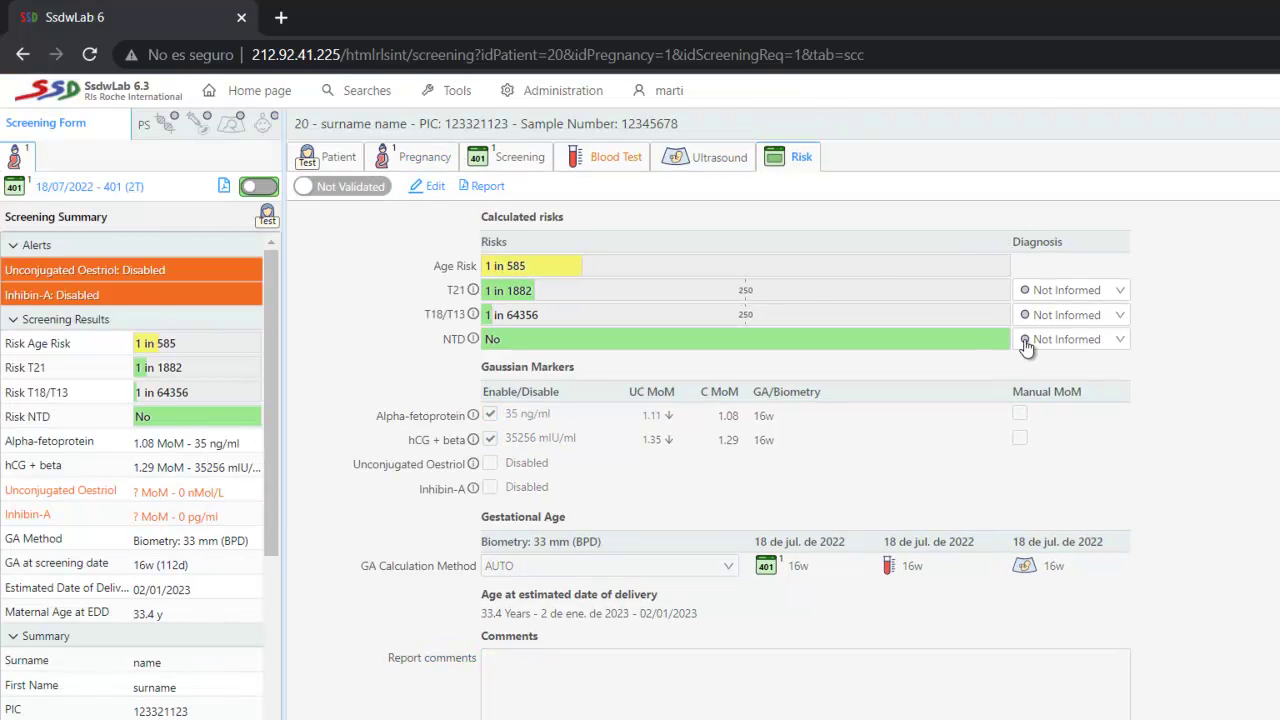
Examine the diagnosis options available for the calculated T21 and NTD risks.
{"action": "left_click_drag", "start_coordinate": [1014, 241], "coordinate": [1098, 250]}
{"action": "left_click", "coordinate": [1092, 267]}
{"action": "left_click", "coordinate": [1120, 291]}
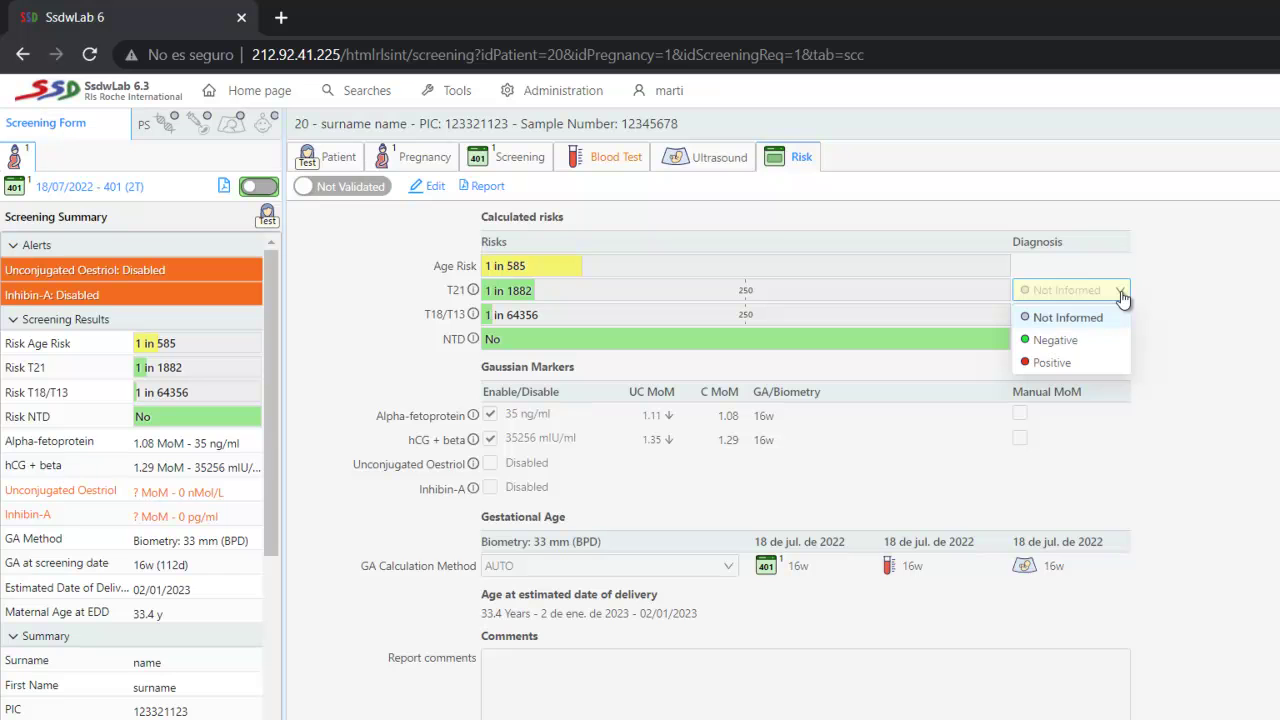
{"action": "left_click", "coordinate": [1121, 293]}
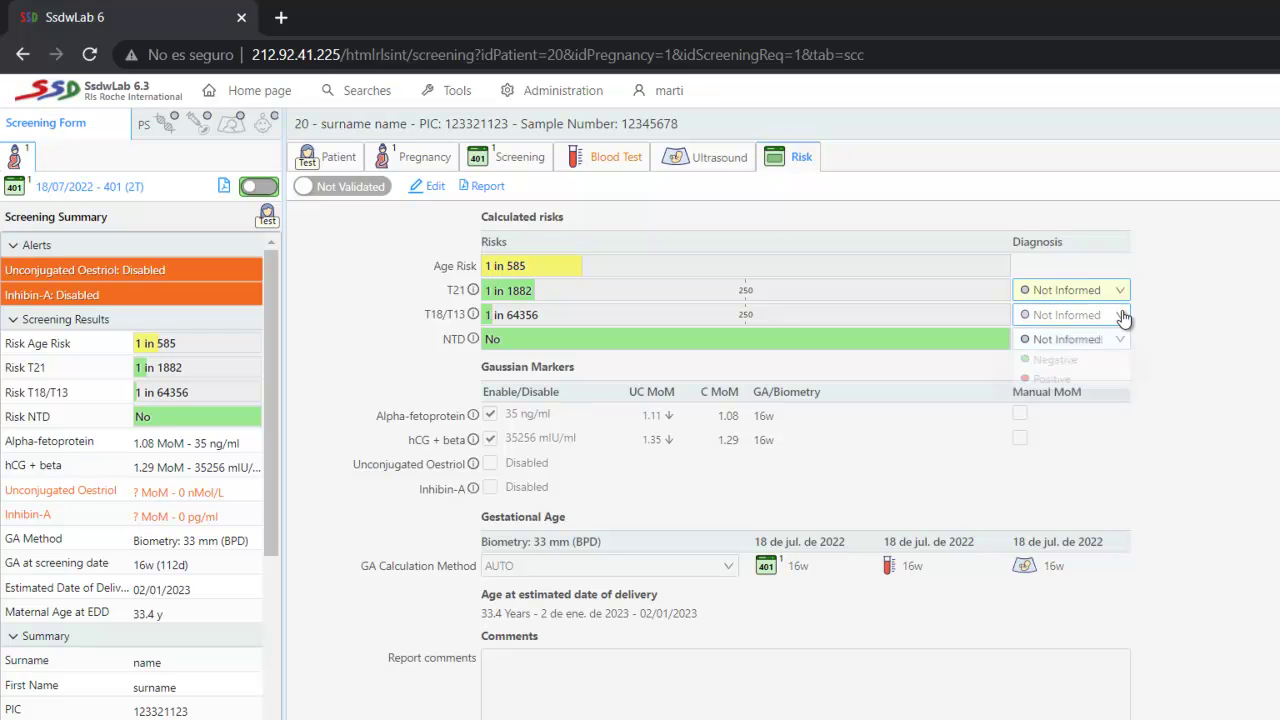
{"action": "left_click", "coordinate": [1121, 340]}
{"action": "left_click", "coordinate": [1122, 341]}
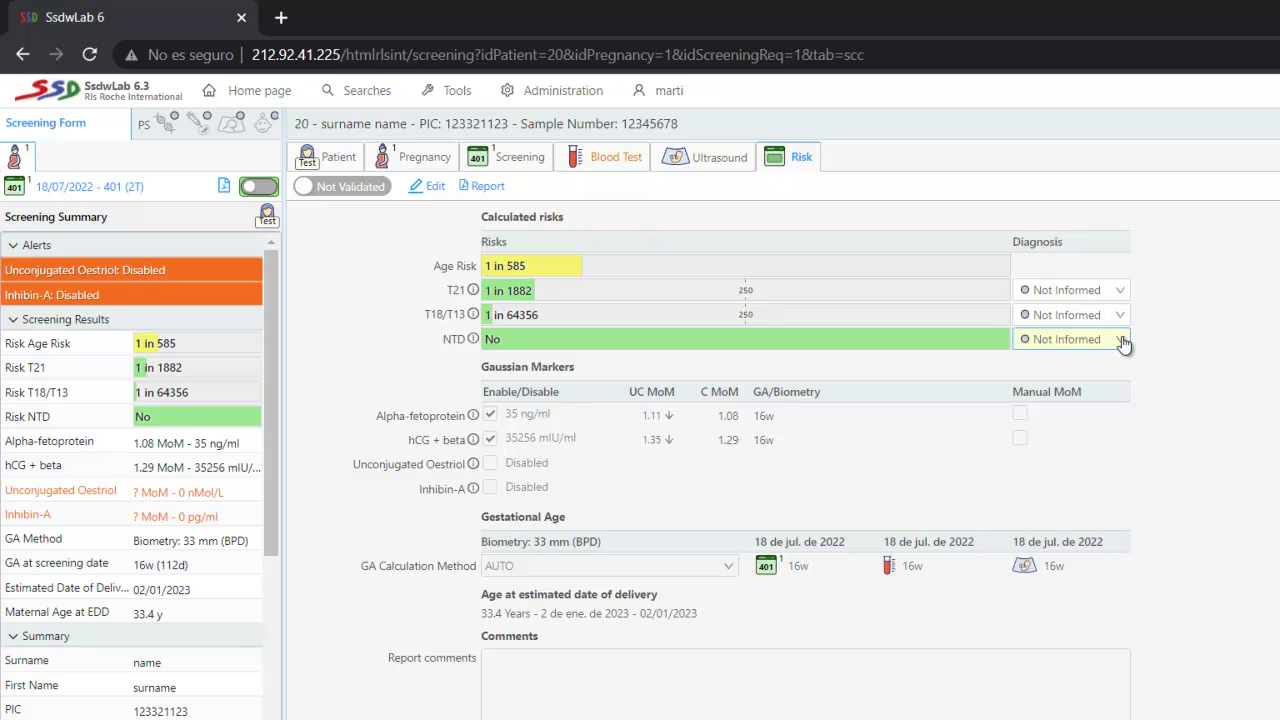
Set the T21 and T18/T13 diagnoses to Negative, saving each change.
{"action": "left_click", "coordinate": [1119, 290]}
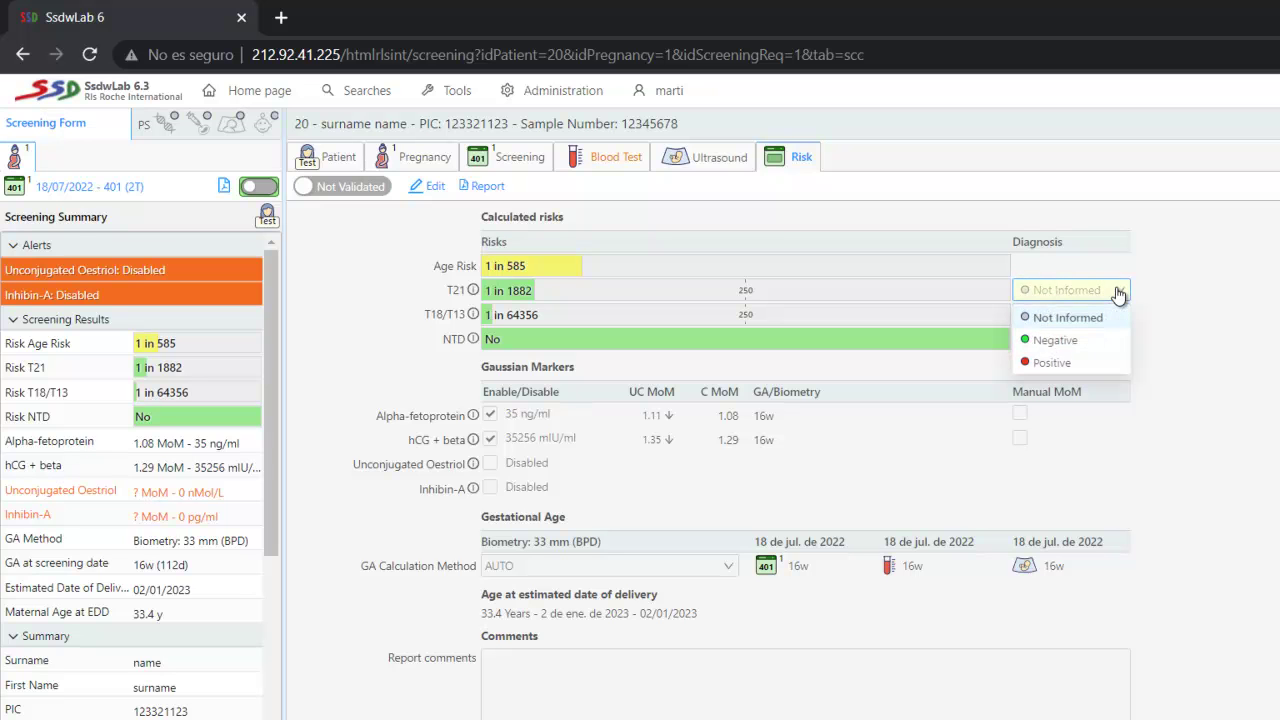
{"action": "left_click", "coordinate": [1080, 346]}
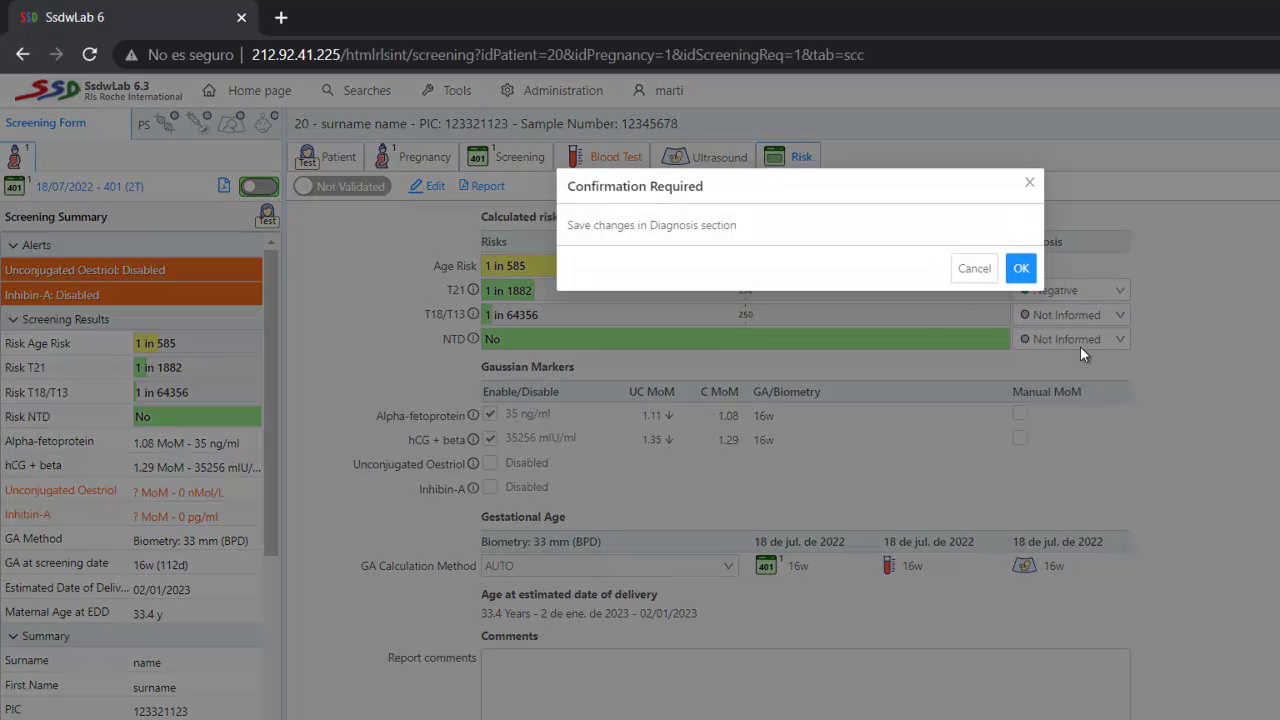
{"action": "left_click", "coordinate": [1021, 268]}
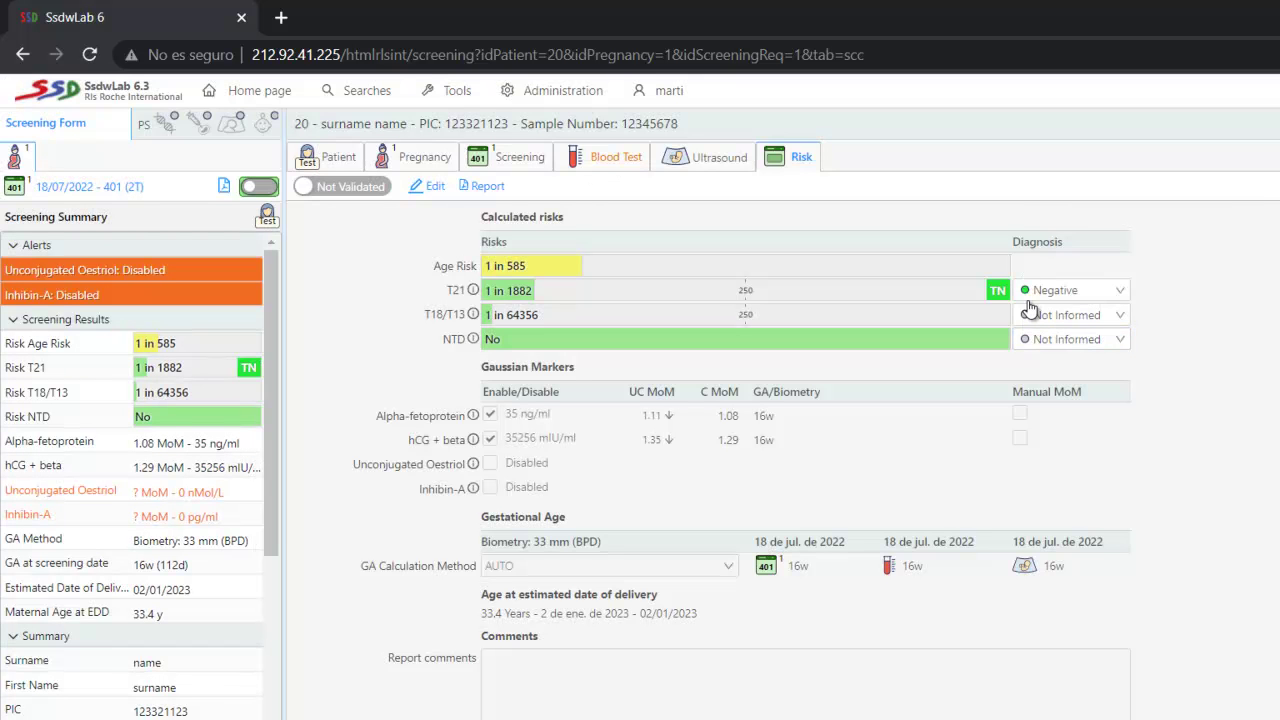
{"action": "left_click", "coordinate": [1040, 314]}
{"action": "left_click", "coordinate": [1069, 366]}
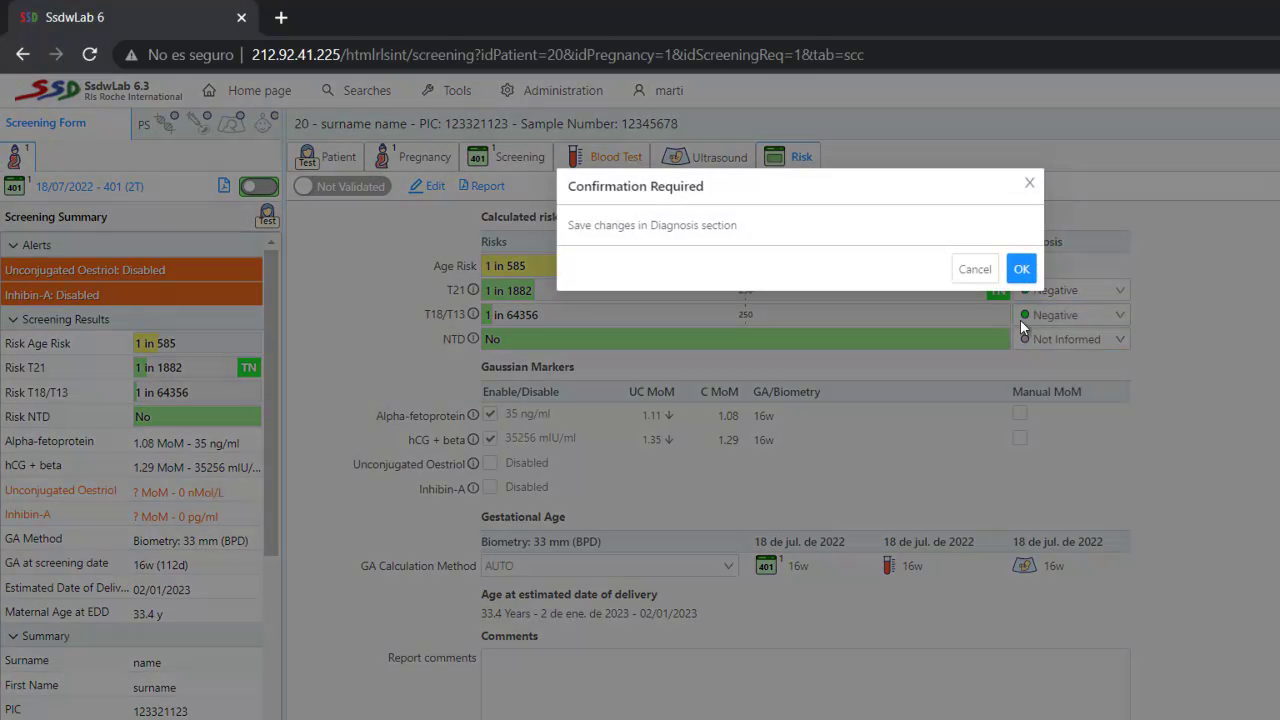
{"action": "left_click", "coordinate": [1021, 268]}
Reset the T21 and T18/T13 diagnoses to Not Informed, saving each change.
{"action": "left_click", "coordinate": [1064, 291]}
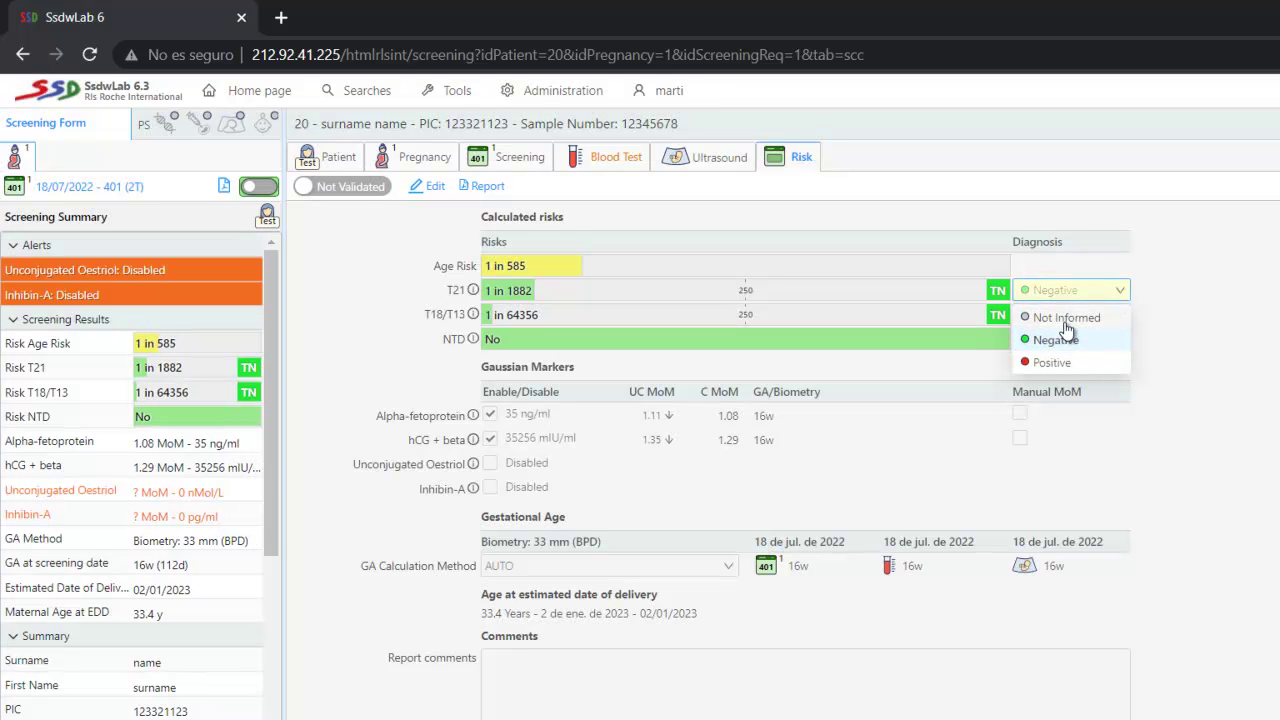
{"action": "left_click", "coordinate": [1064, 319]}
{"action": "left_click", "coordinate": [1021, 270]}
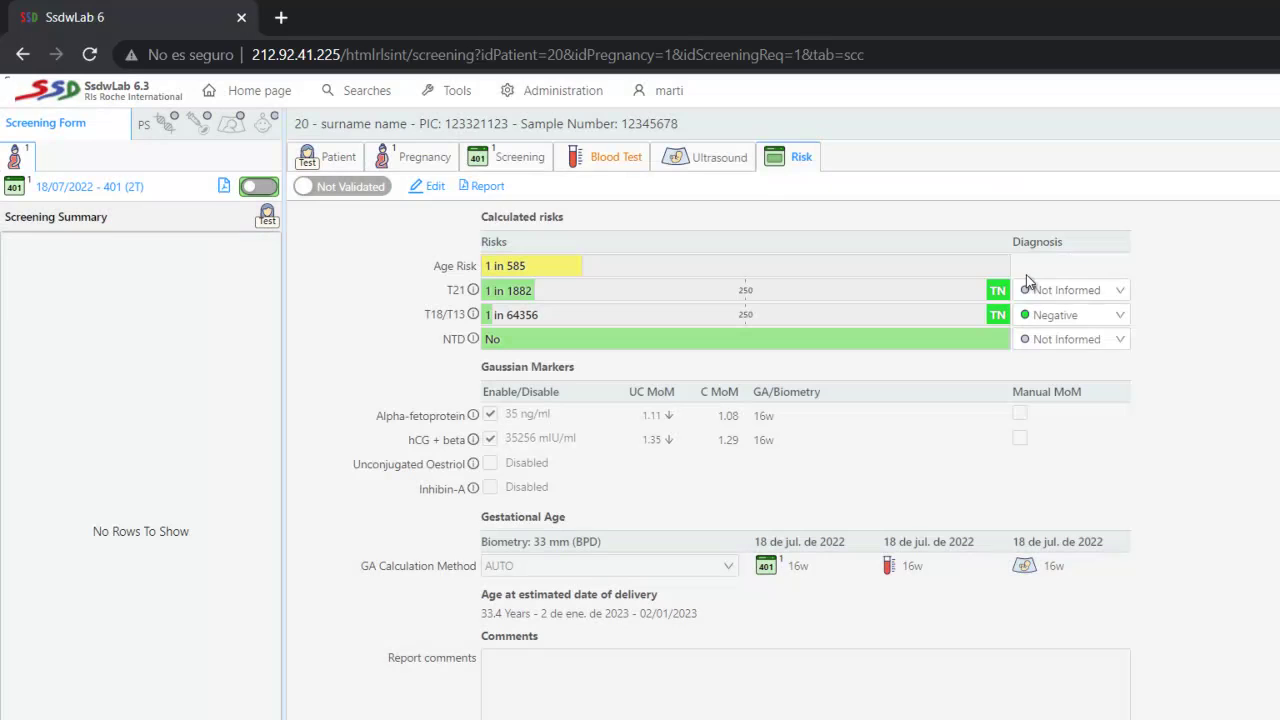
{"action": "left_click", "coordinate": [1044, 315]}
{"action": "left_click", "coordinate": [1050, 342]}
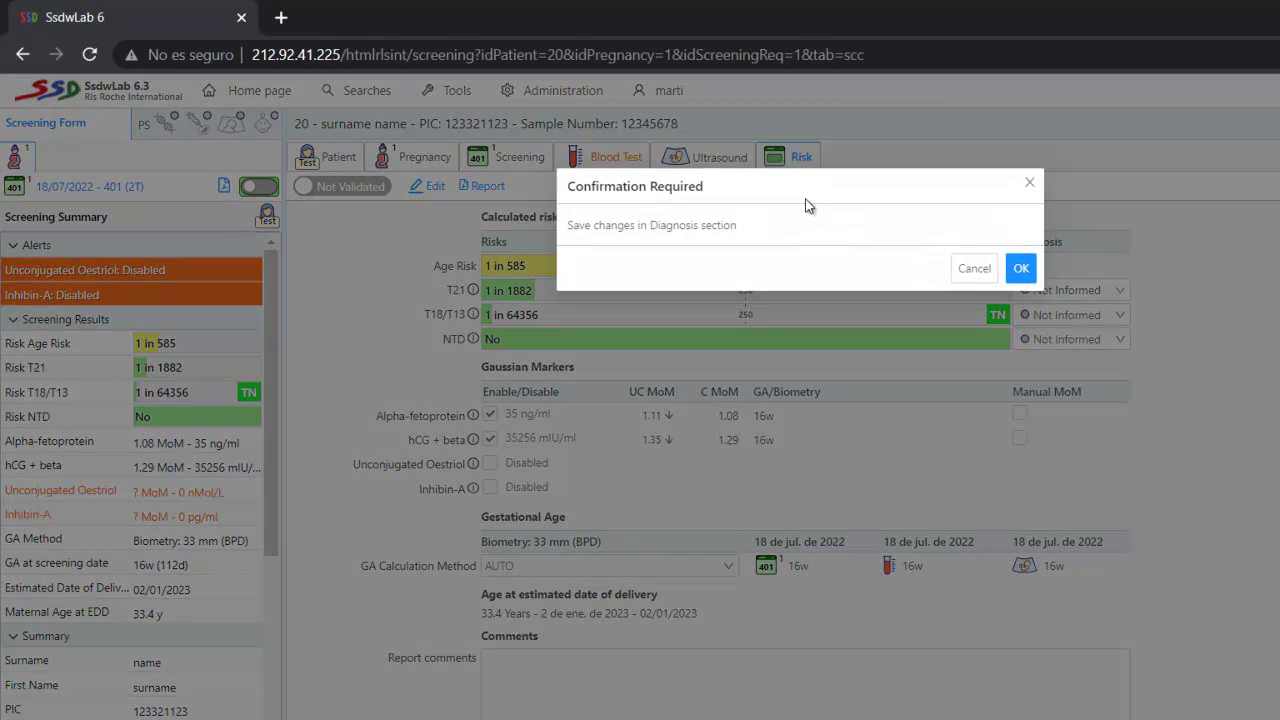
{"action": "left_click", "coordinate": [1020, 266]}
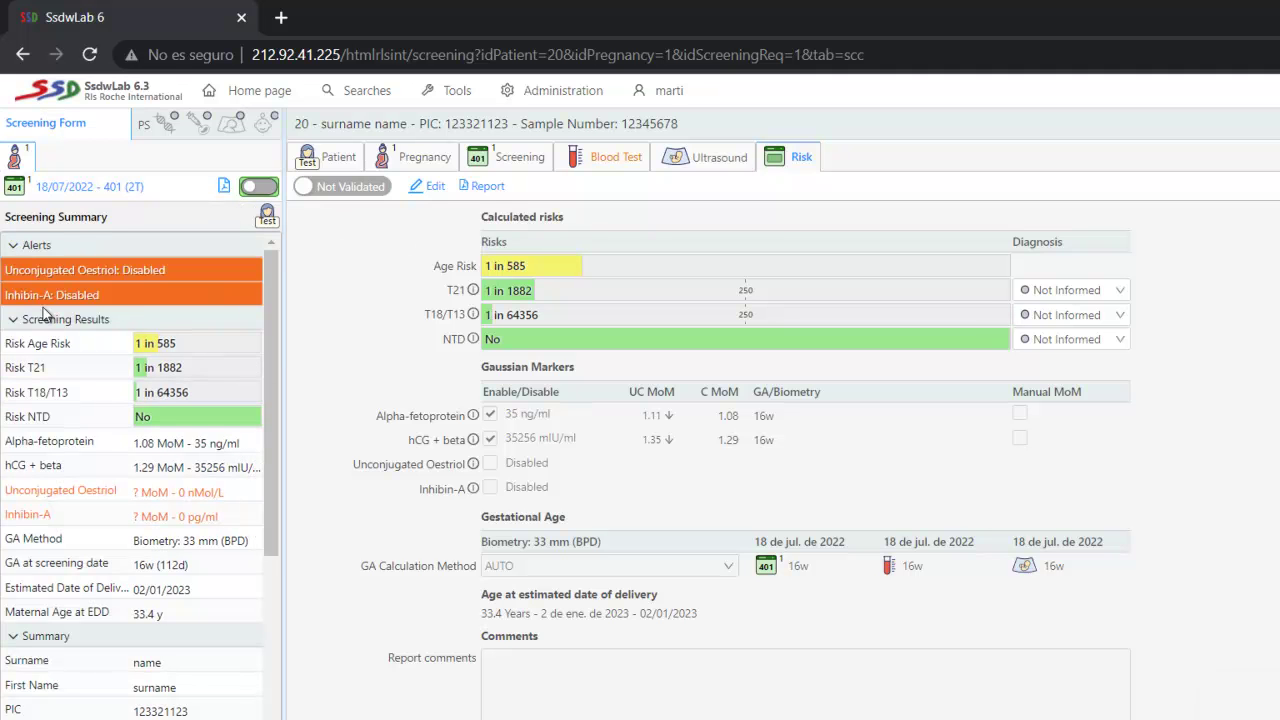
Examine the full screening summary, covering the alerts, risk results, marker values, patient details and screening profile.
{"action": "left_click_drag", "start_coordinate": [276, 477], "coordinate": [270, 501]}
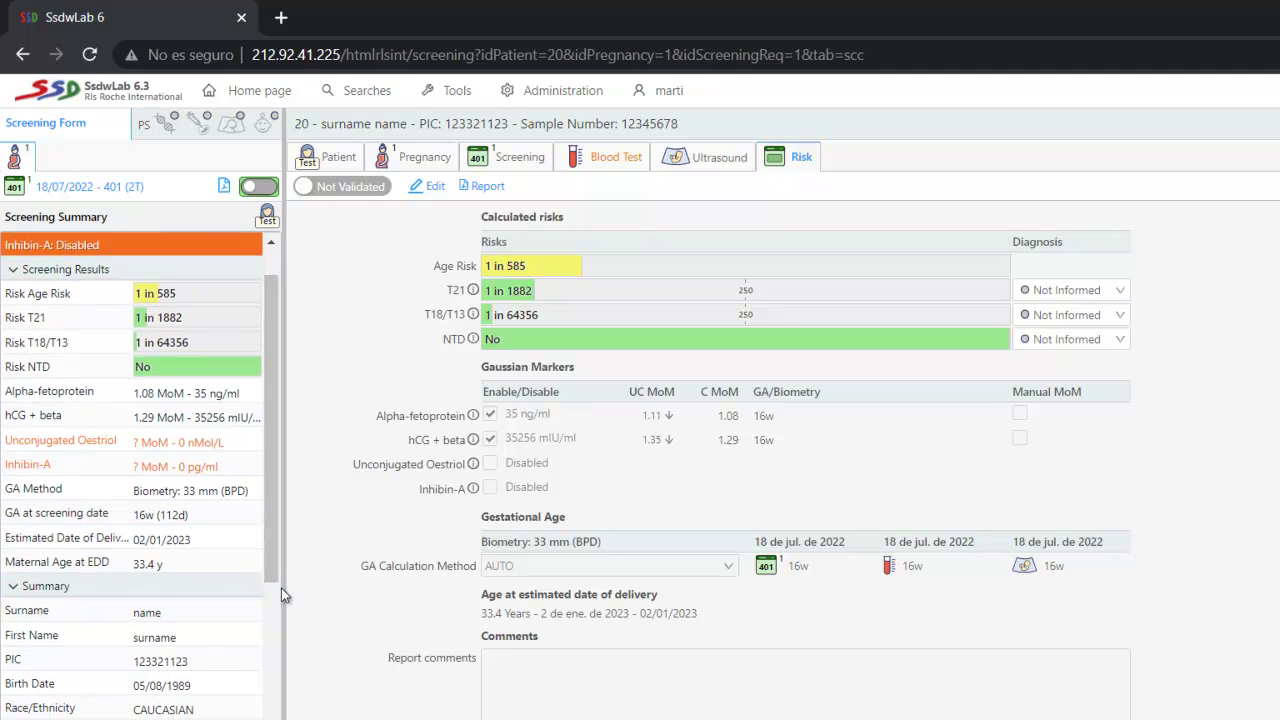
{"action": "scroll", "coordinate": [269, 567], "scroll_direction": "down", "scroll_amount": 4}
{"action": "scroll", "coordinate": [250, 546], "scroll_direction": "up", "scroll_amount": 4}
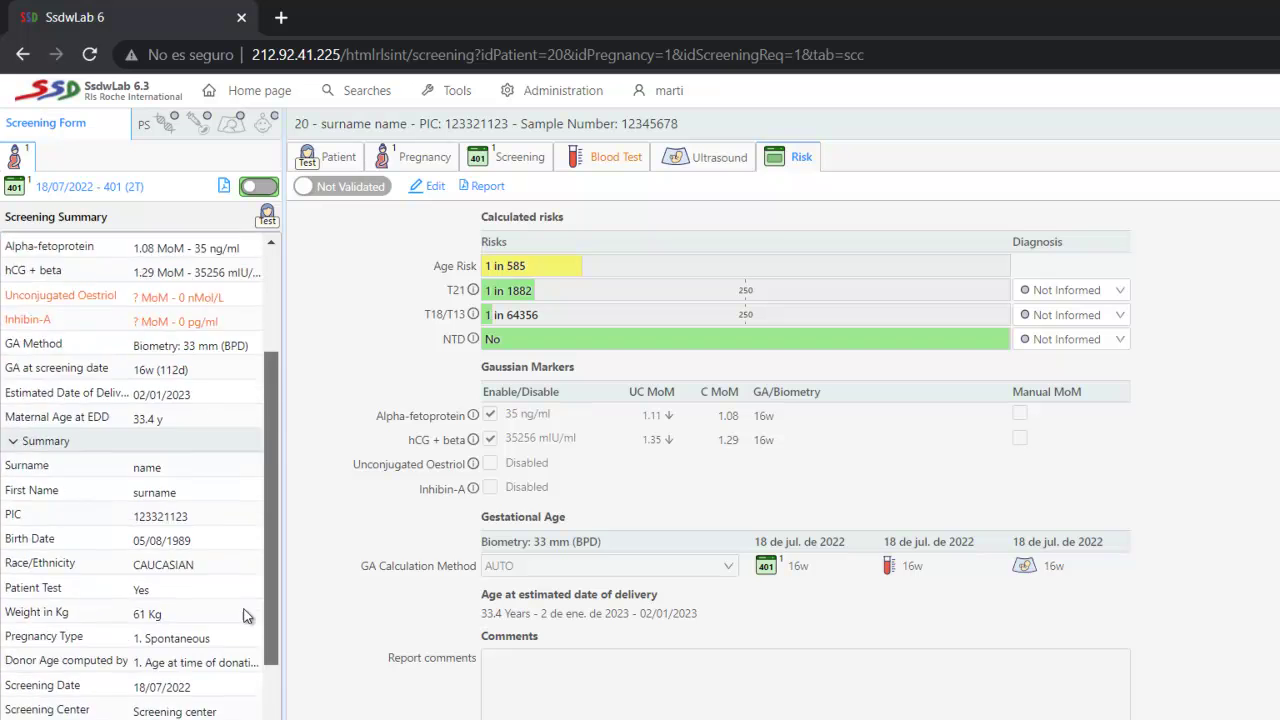
{"action": "scroll", "coordinate": [250, 546], "scroll_direction": "down", "scroll_amount": 4}
{"action": "scroll", "coordinate": [250, 560], "scroll_direction": "up", "scroll_amount": 3}
{"action": "scroll", "coordinate": [250, 580], "scroll_direction": "down", "scroll_amount": 4}
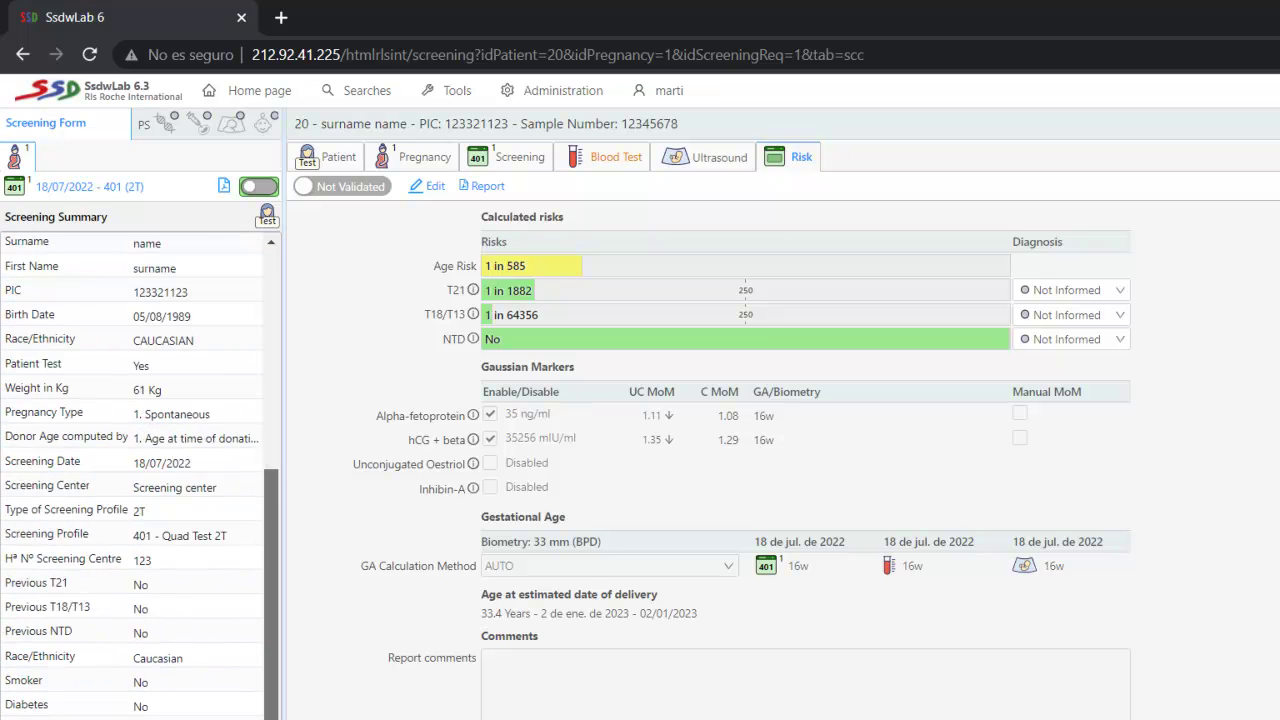
{"action": "scroll", "coordinate": [245, 690], "scroll_direction": "up", "scroll_amount": 1}
{"action": "scroll", "coordinate": [245, 690], "scroll_direction": "up", "scroll_amount": 3}
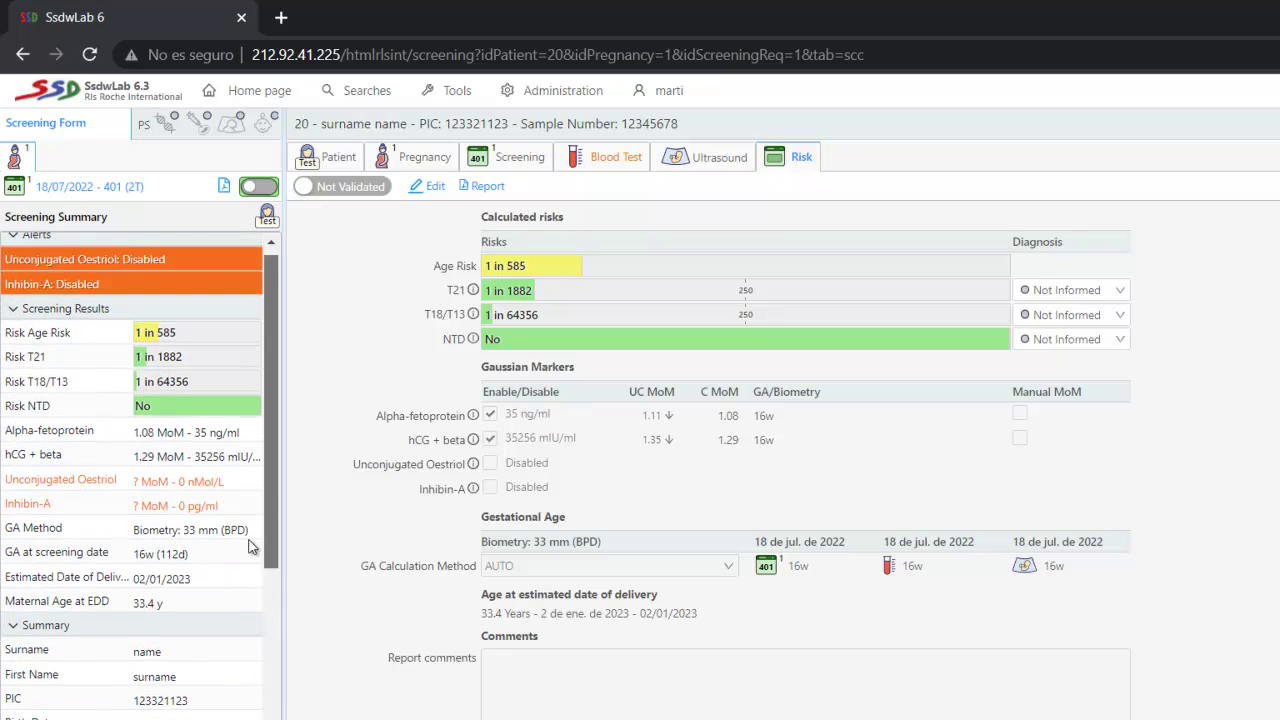
Validate the screening's risk calculation and check whether the blood test and ultrasound data can still be edited.
{"action": "left_click", "coordinate": [350, 187]}
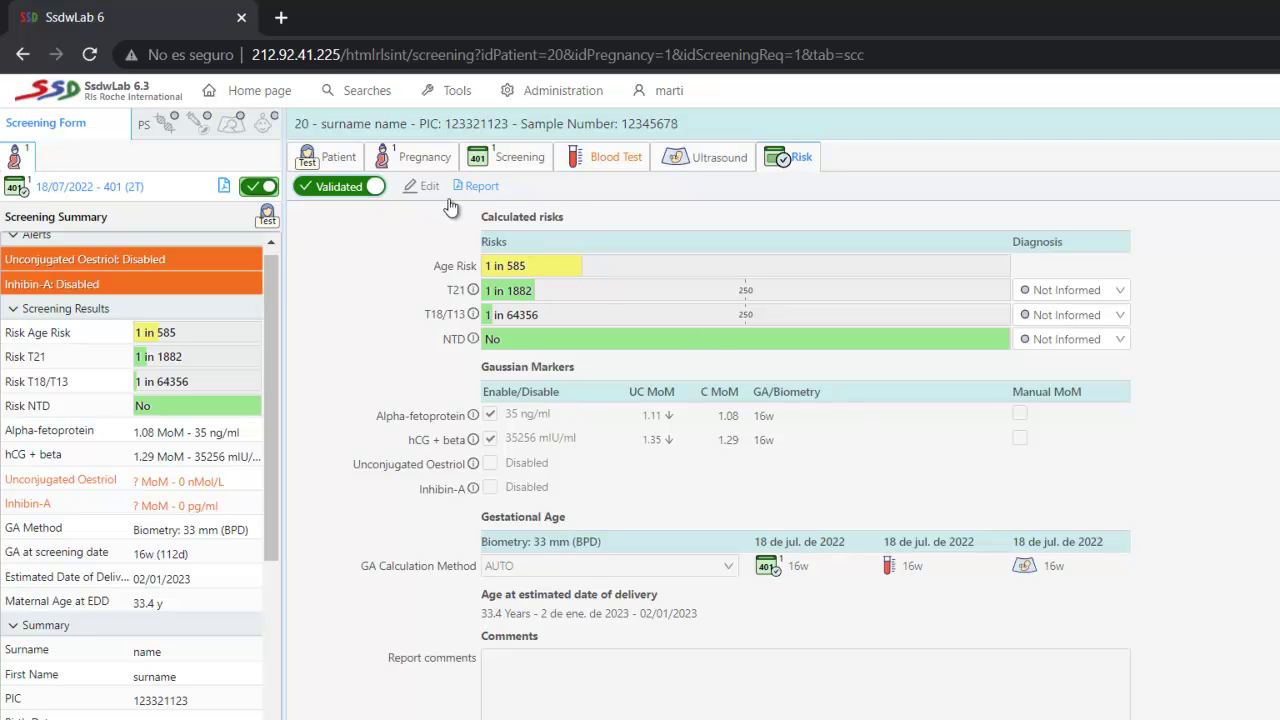
{"action": "left_click", "coordinate": [620, 166]}
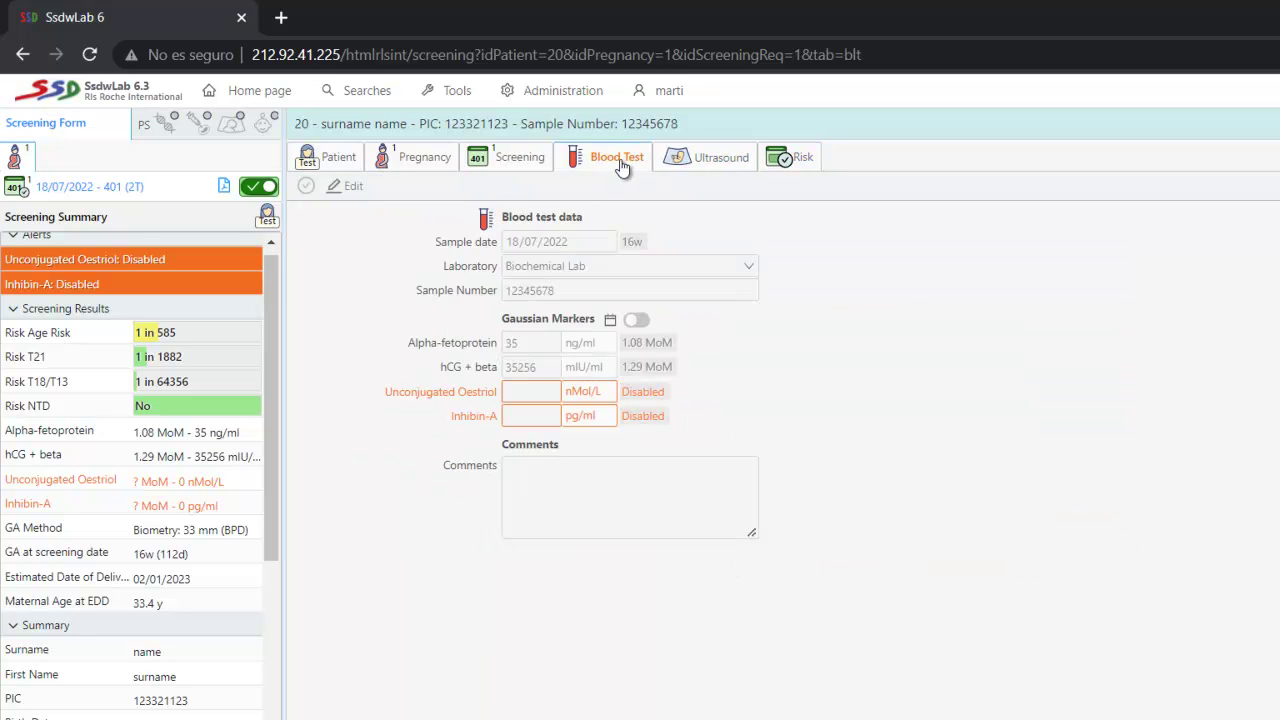
{"action": "left_click", "coordinate": [708, 157]}
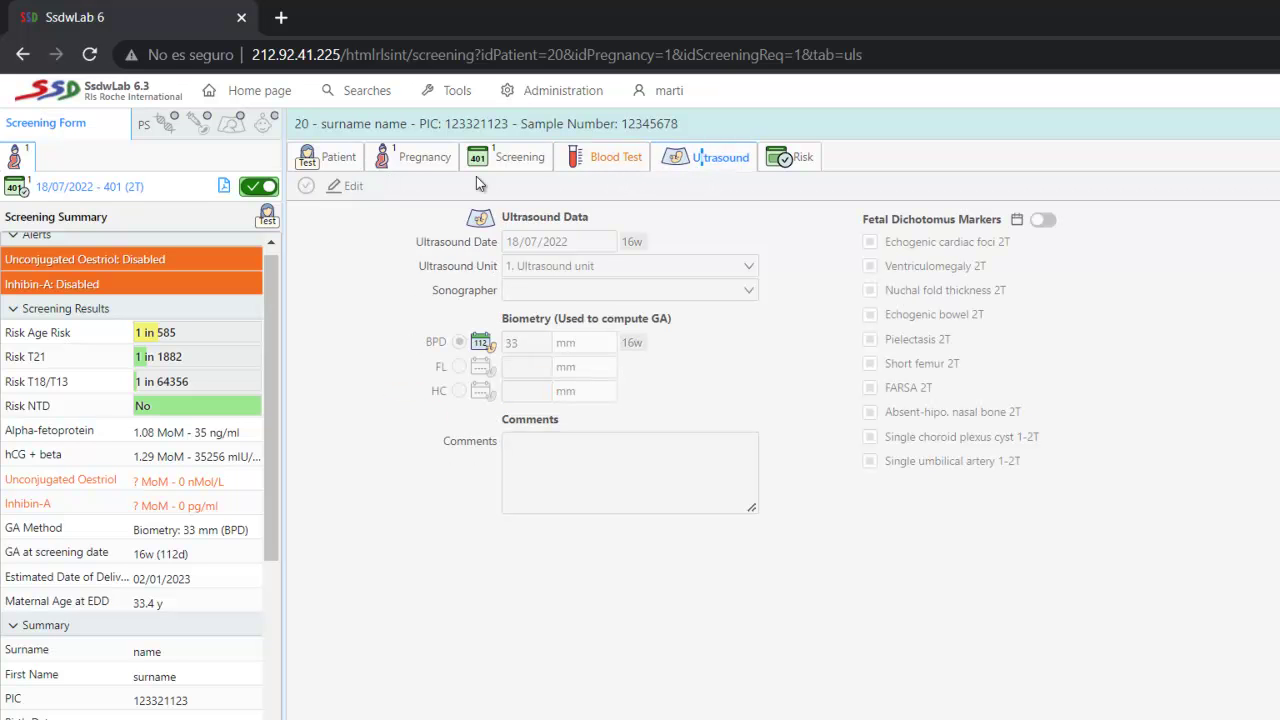
{"action": "left_click", "coordinate": [795, 155]}
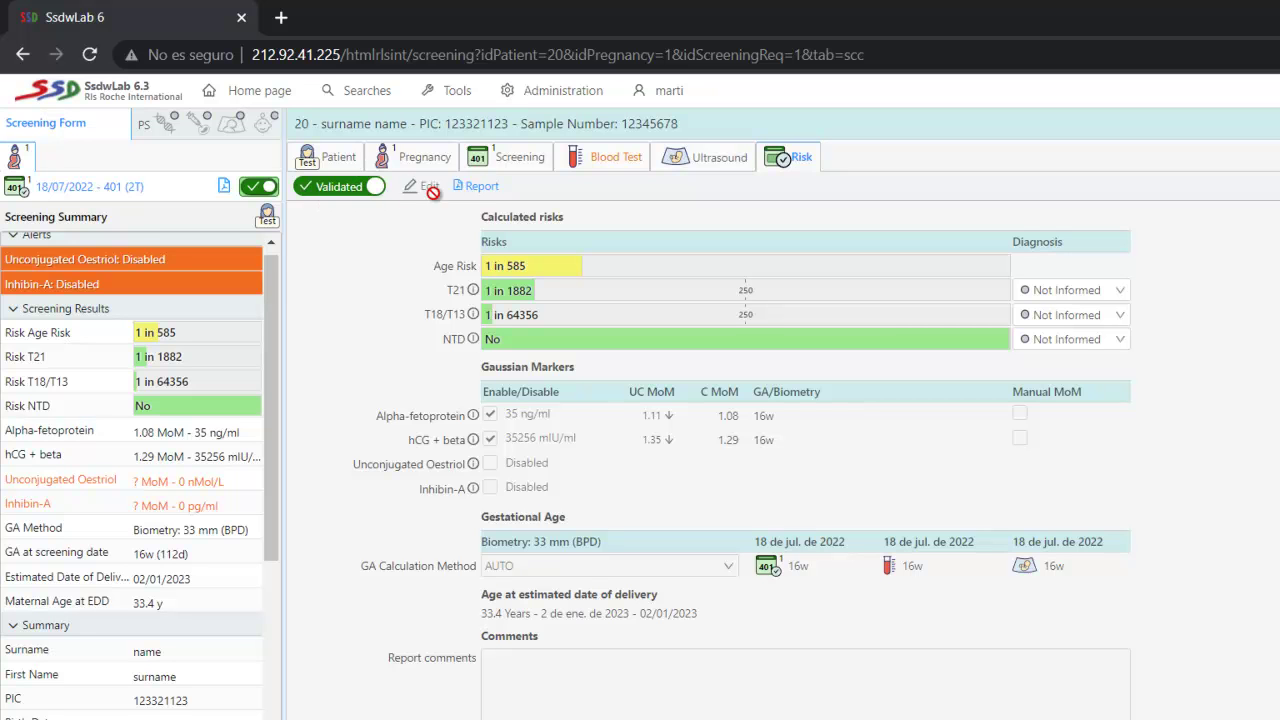
Generate the second-trimester screening report, review its patient, biochemical, ultrasound and risk sections, and close it.
{"action": "left_click", "coordinate": [480, 187]}
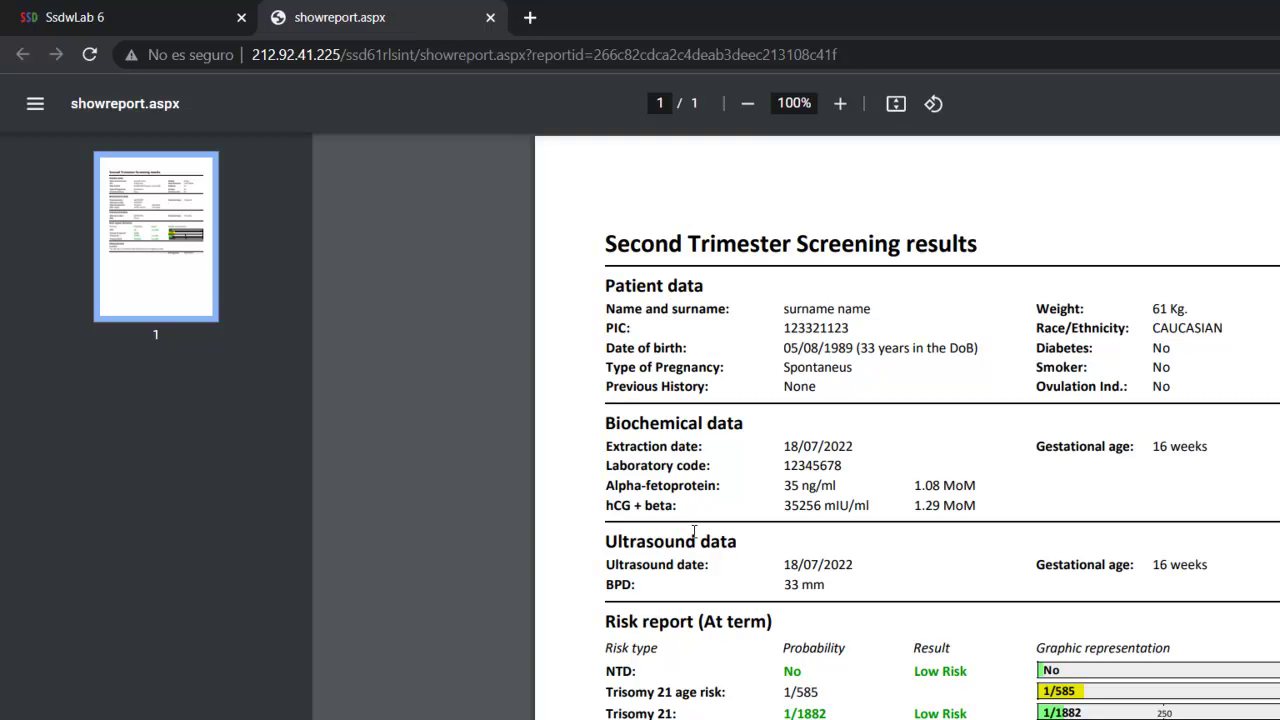
{"action": "scroll", "coordinate": [906, 426], "scroll_direction": "down", "scroll_amount": 4}
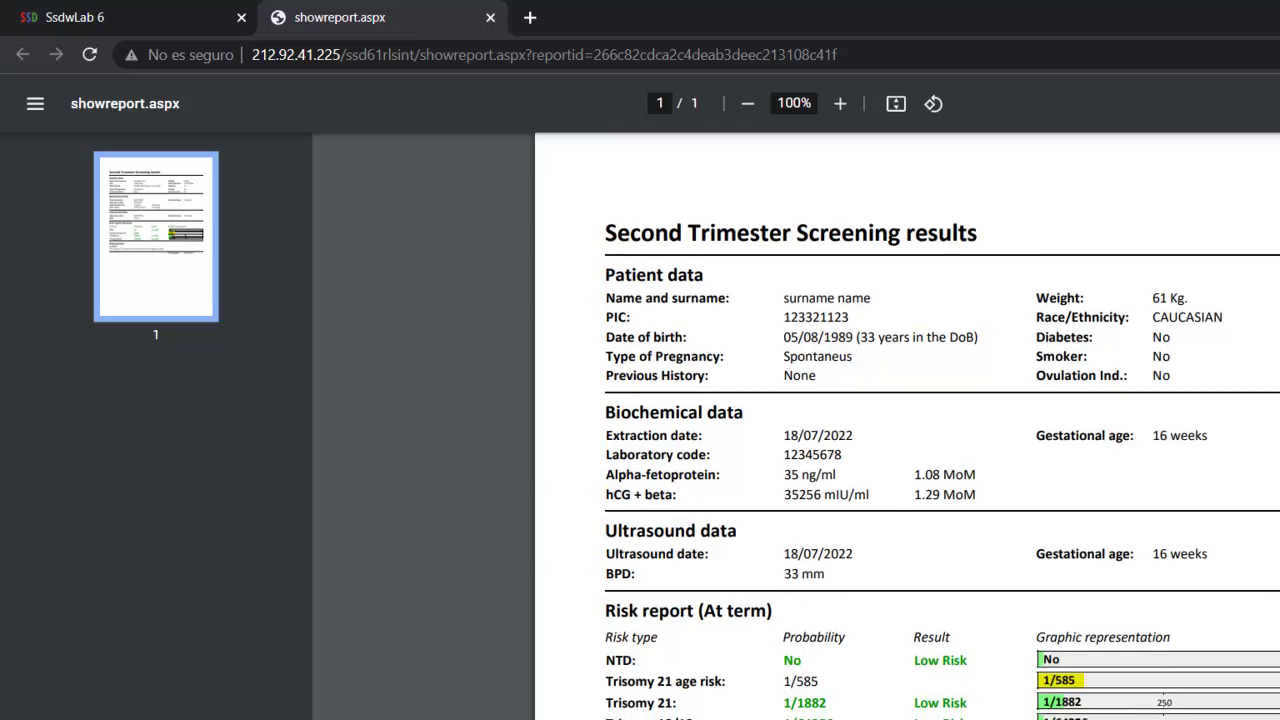
{"action": "scroll", "coordinate": [906, 426], "scroll_direction": "up", "scroll_amount": 4}
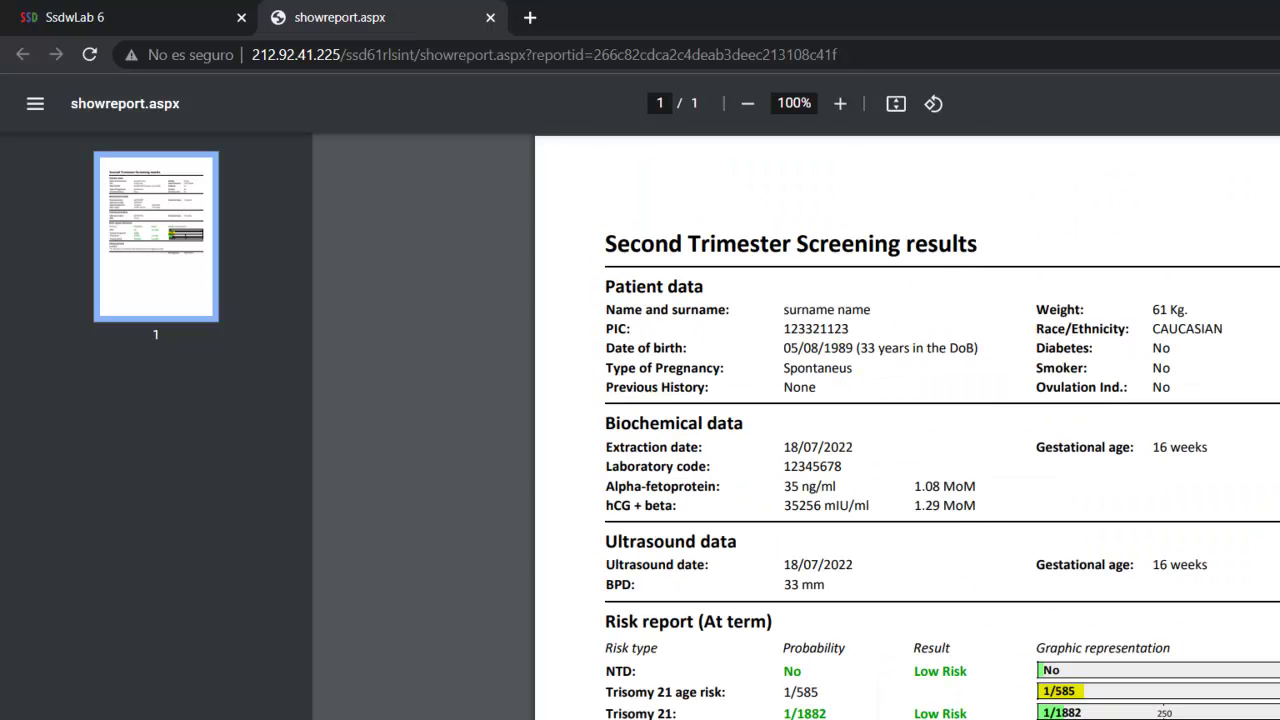
{"action": "left_click", "coordinate": [490, 17]}
Set the blood test's Unconjugated Oestriol to 4 nMol/L, save it, and review its MoM and the recalculated risks.
{"action": "left_click", "coordinate": [614, 157]}
{"action": "left_click", "coordinate": [326, 188]}
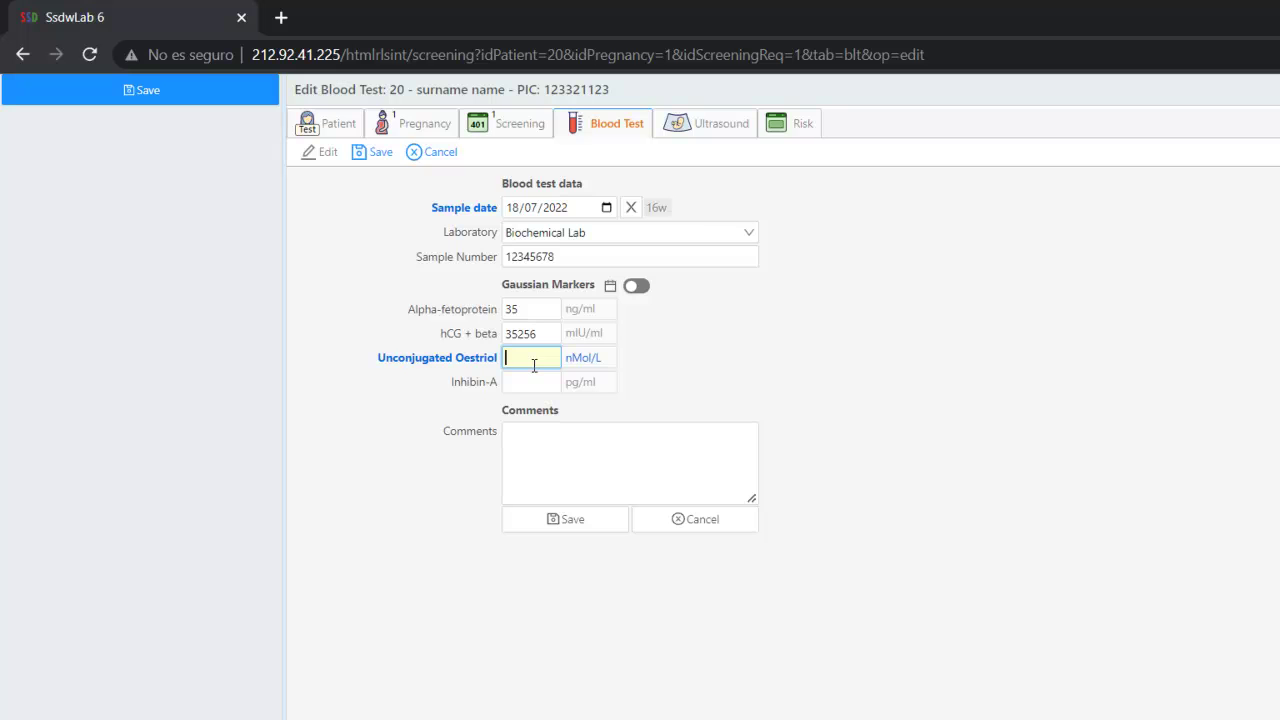
{"action": "left_click", "coordinate": [372, 152]}
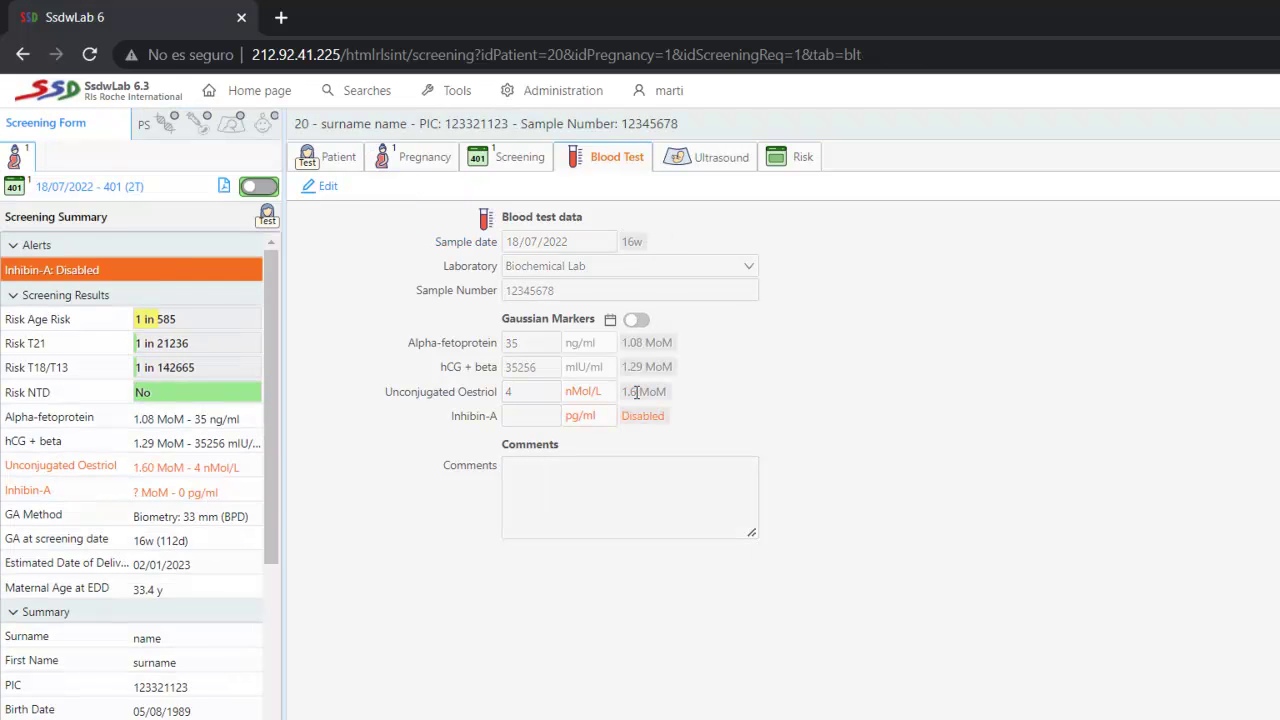
{"action": "left_click_drag", "start_coordinate": [624, 394], "coordinate": [697, 403]}
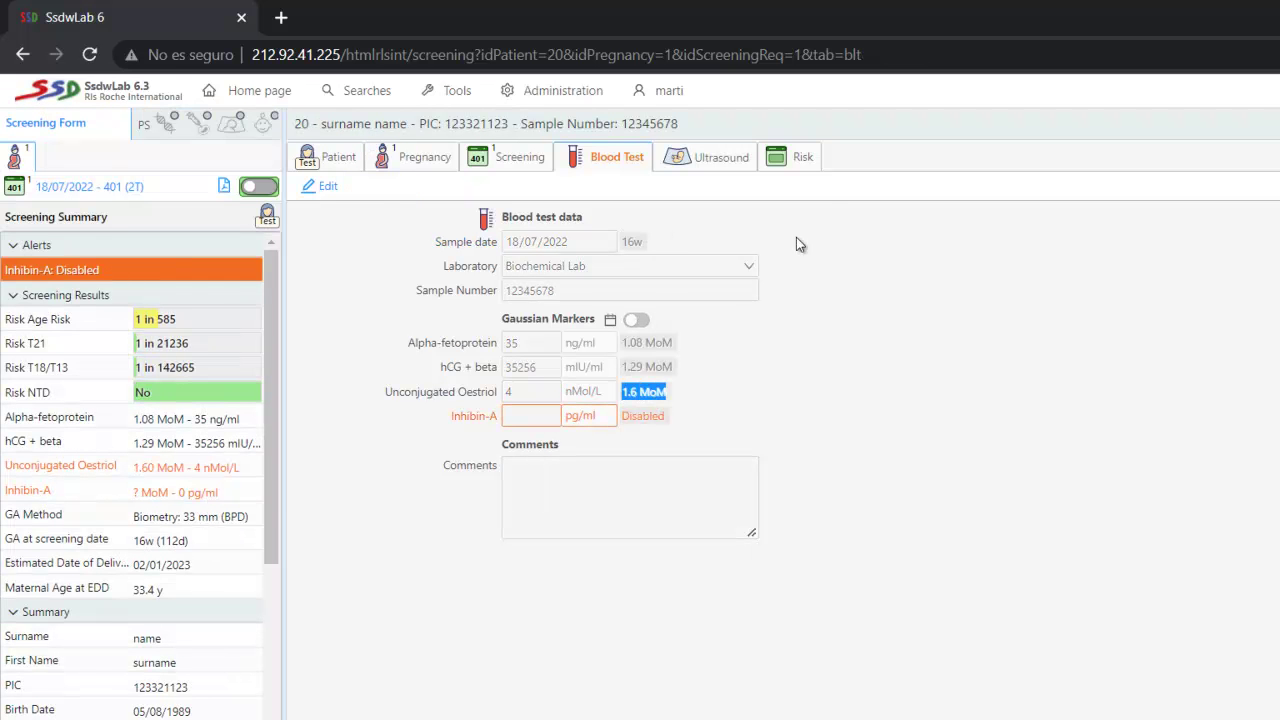
{"action": "left_click", "coordinate": [803, 160]}
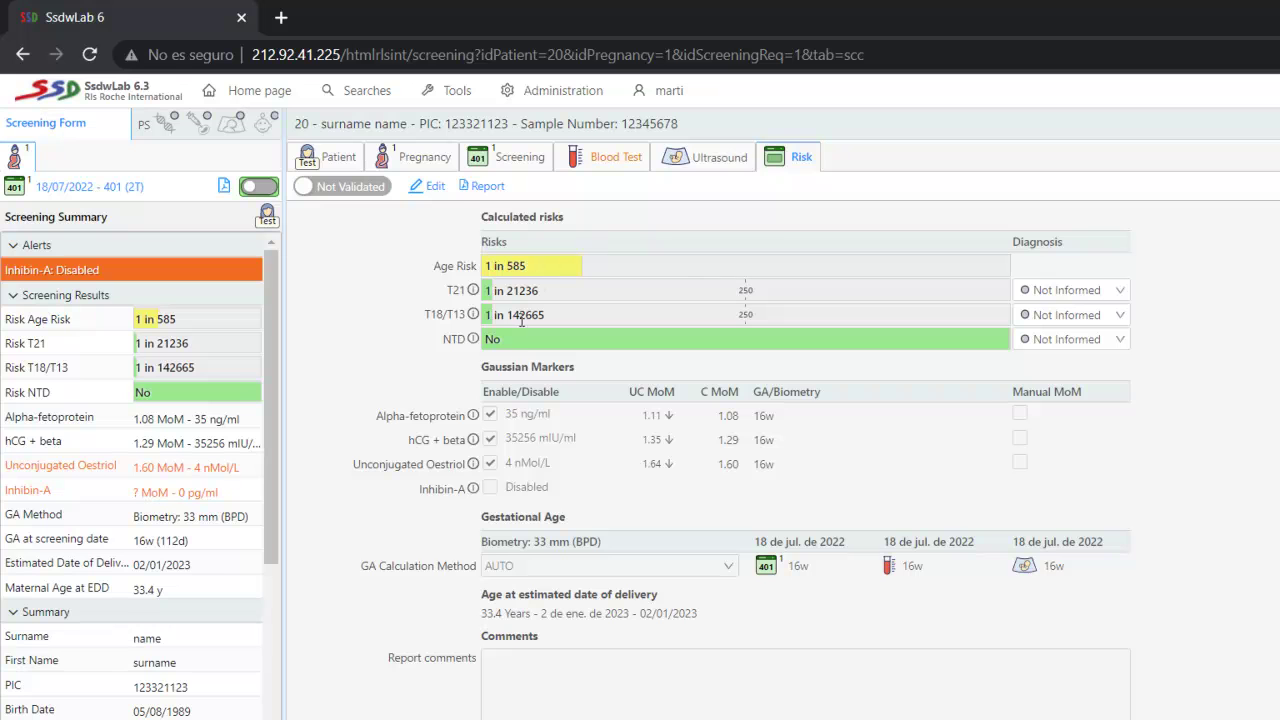
Set the blood test's Inhibin-A to 190 pg/ml, save it, and review the marker MoMs and recalculated risks.
{"action": "left_click", "coordinate": [633, 163]}
{"action": "left_click", "coordinate": [324, 186]}
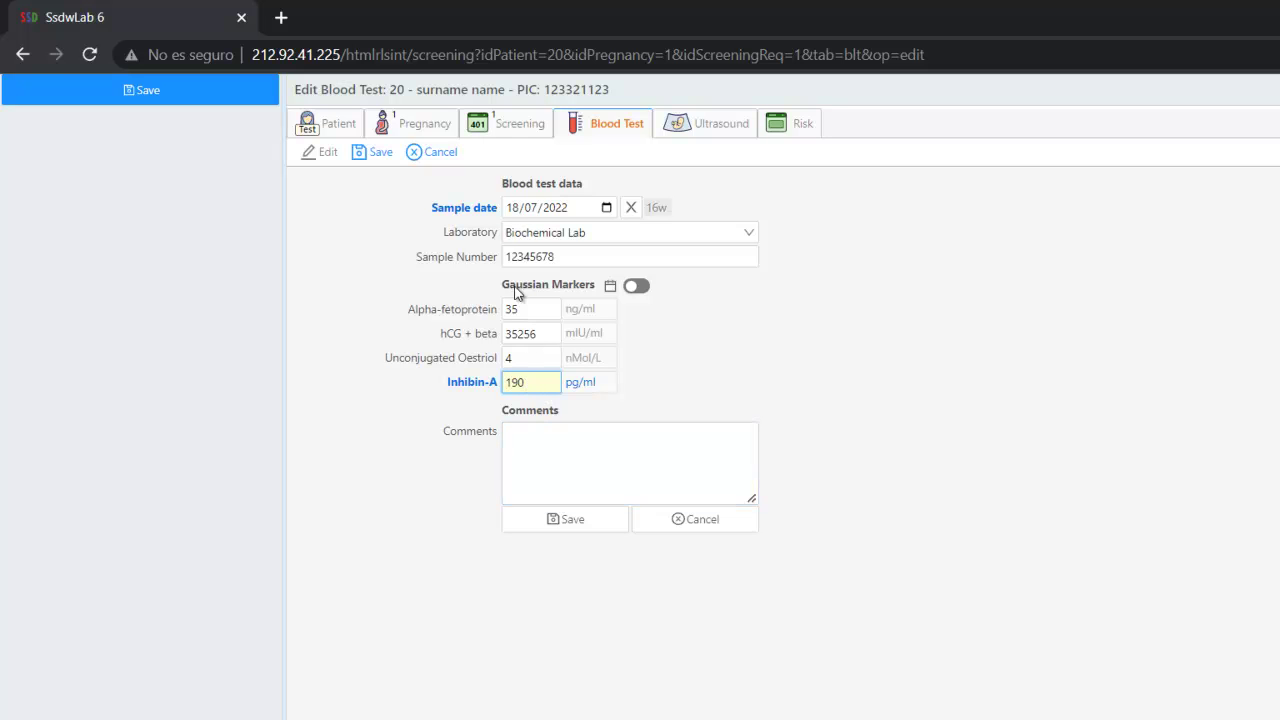
{"action": "left_click", "coordinate": [374, 153]}
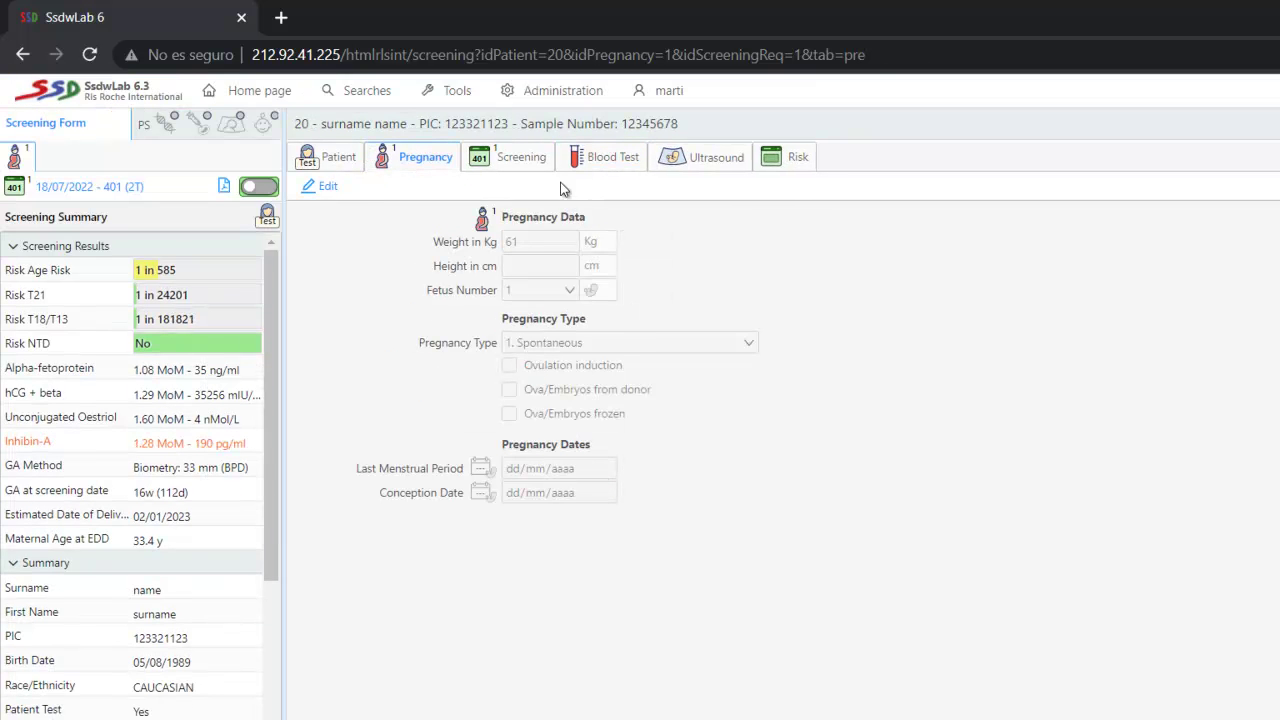
{"action": "left_click", "coordinate": [614, 158]}
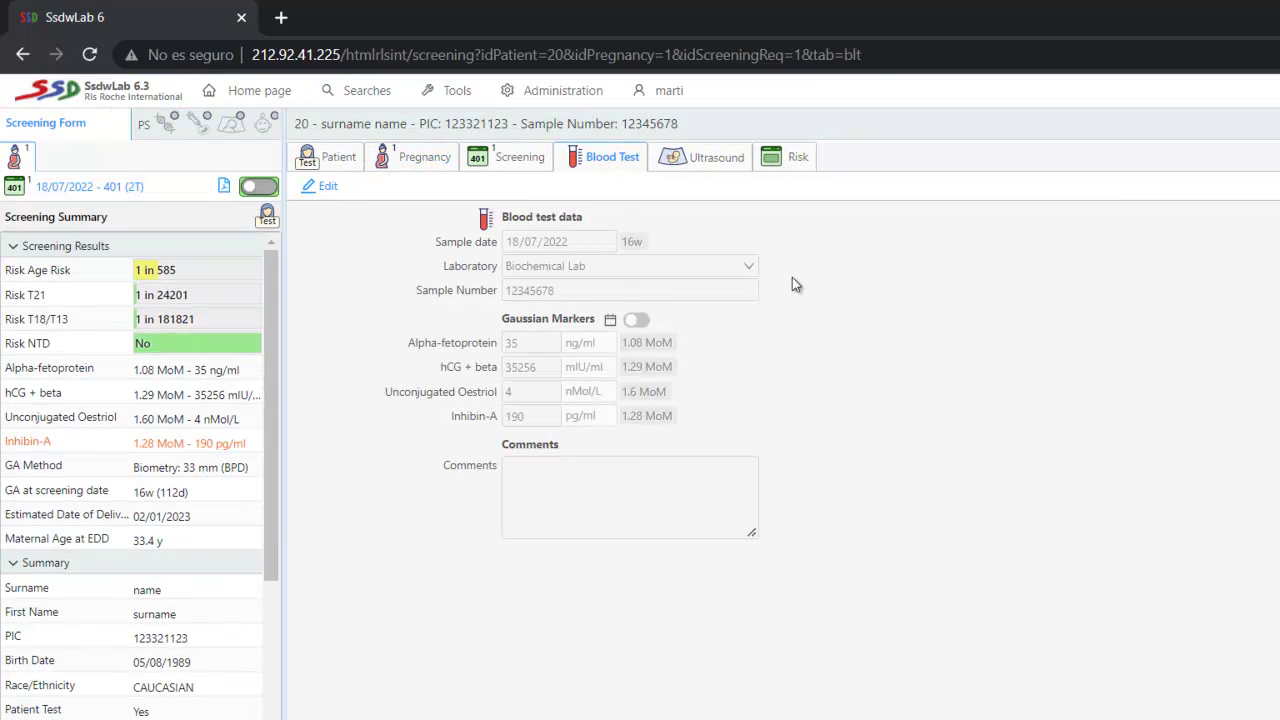
{"action": "left_click", "coordinate": [792, 160]}
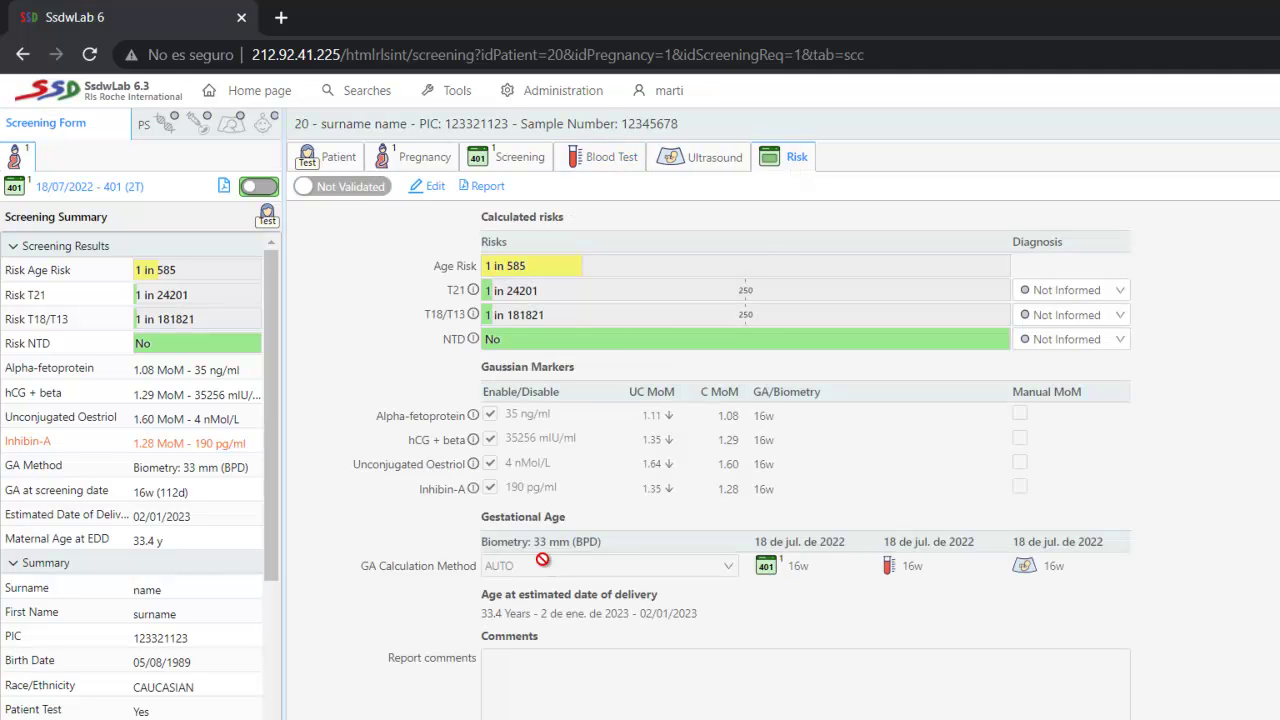